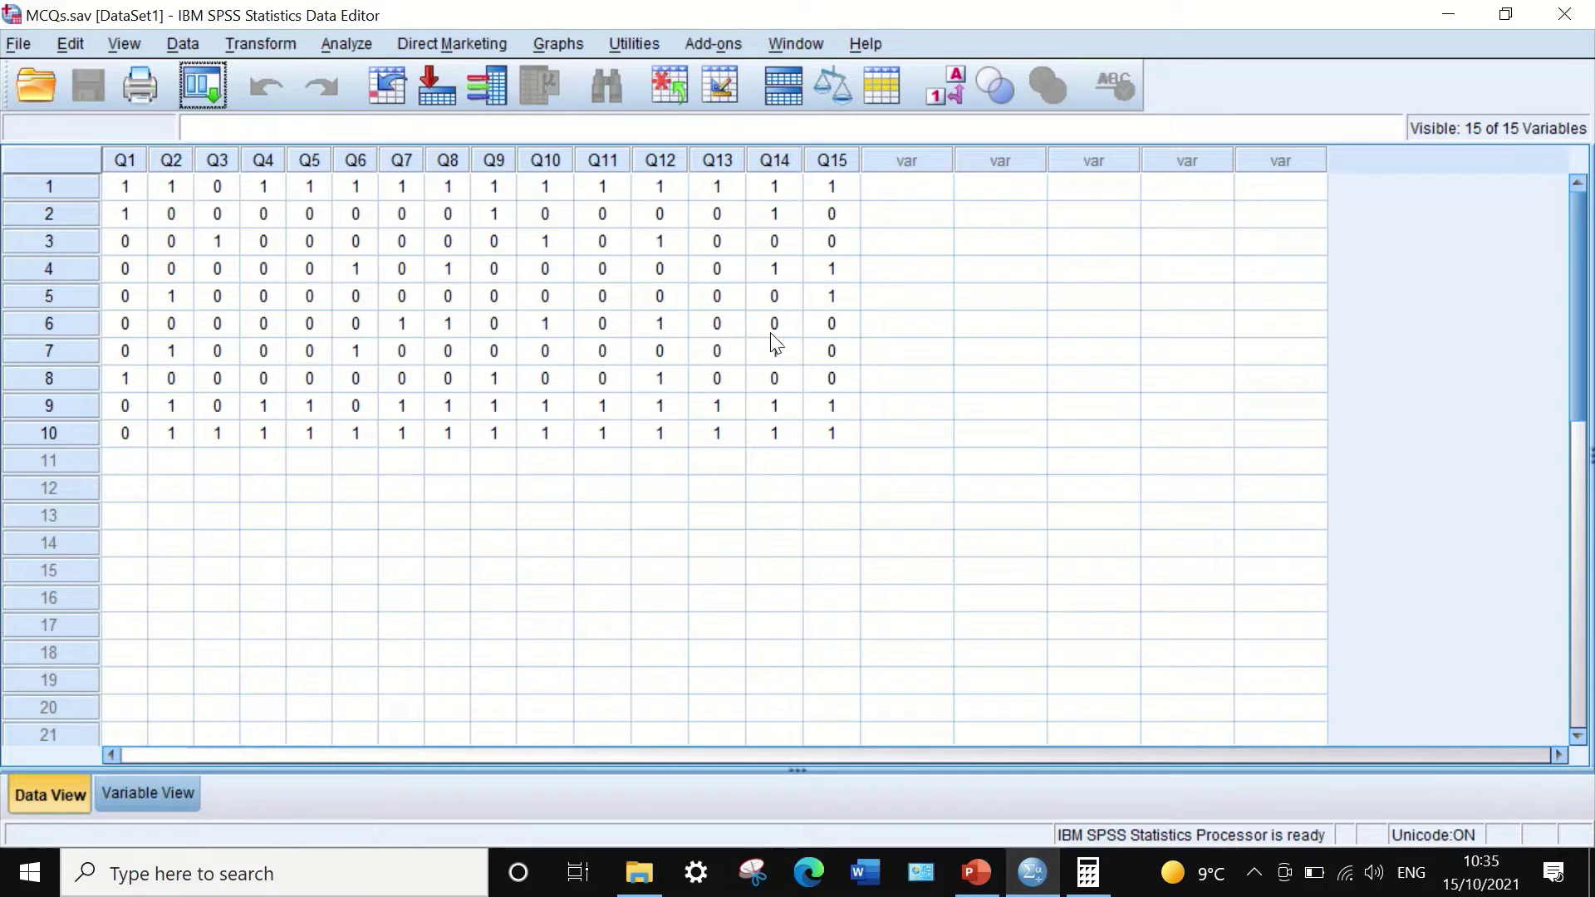
- Start a Compute Variable transformation with Totalscore as the target variable
click(268, 43)
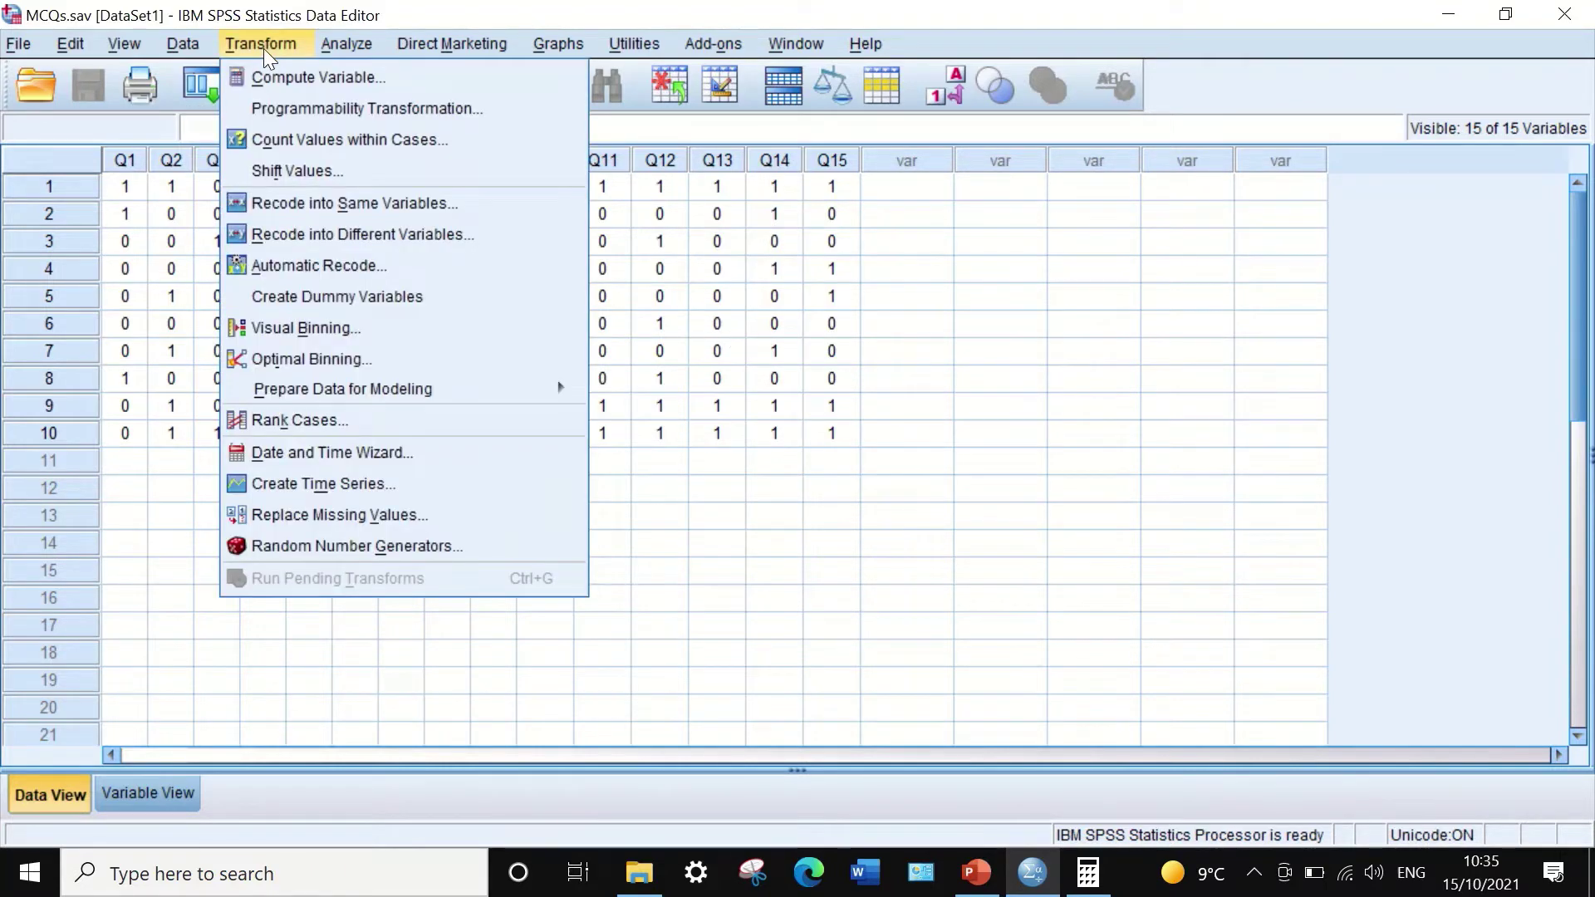
click(291, 75)
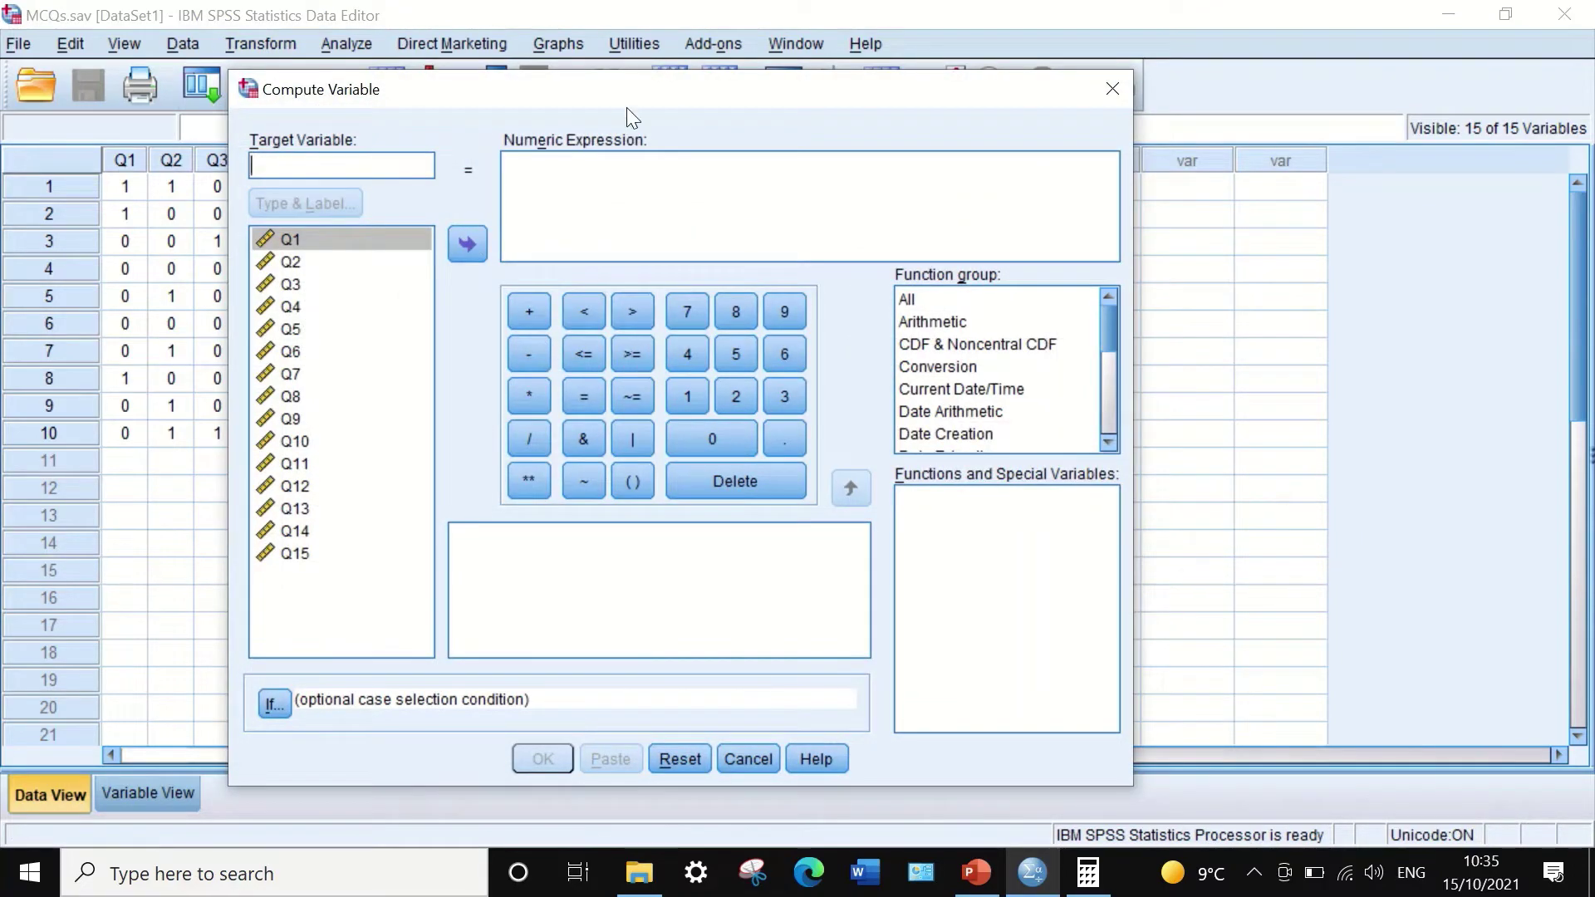
drag(642, 88, 822, 62)
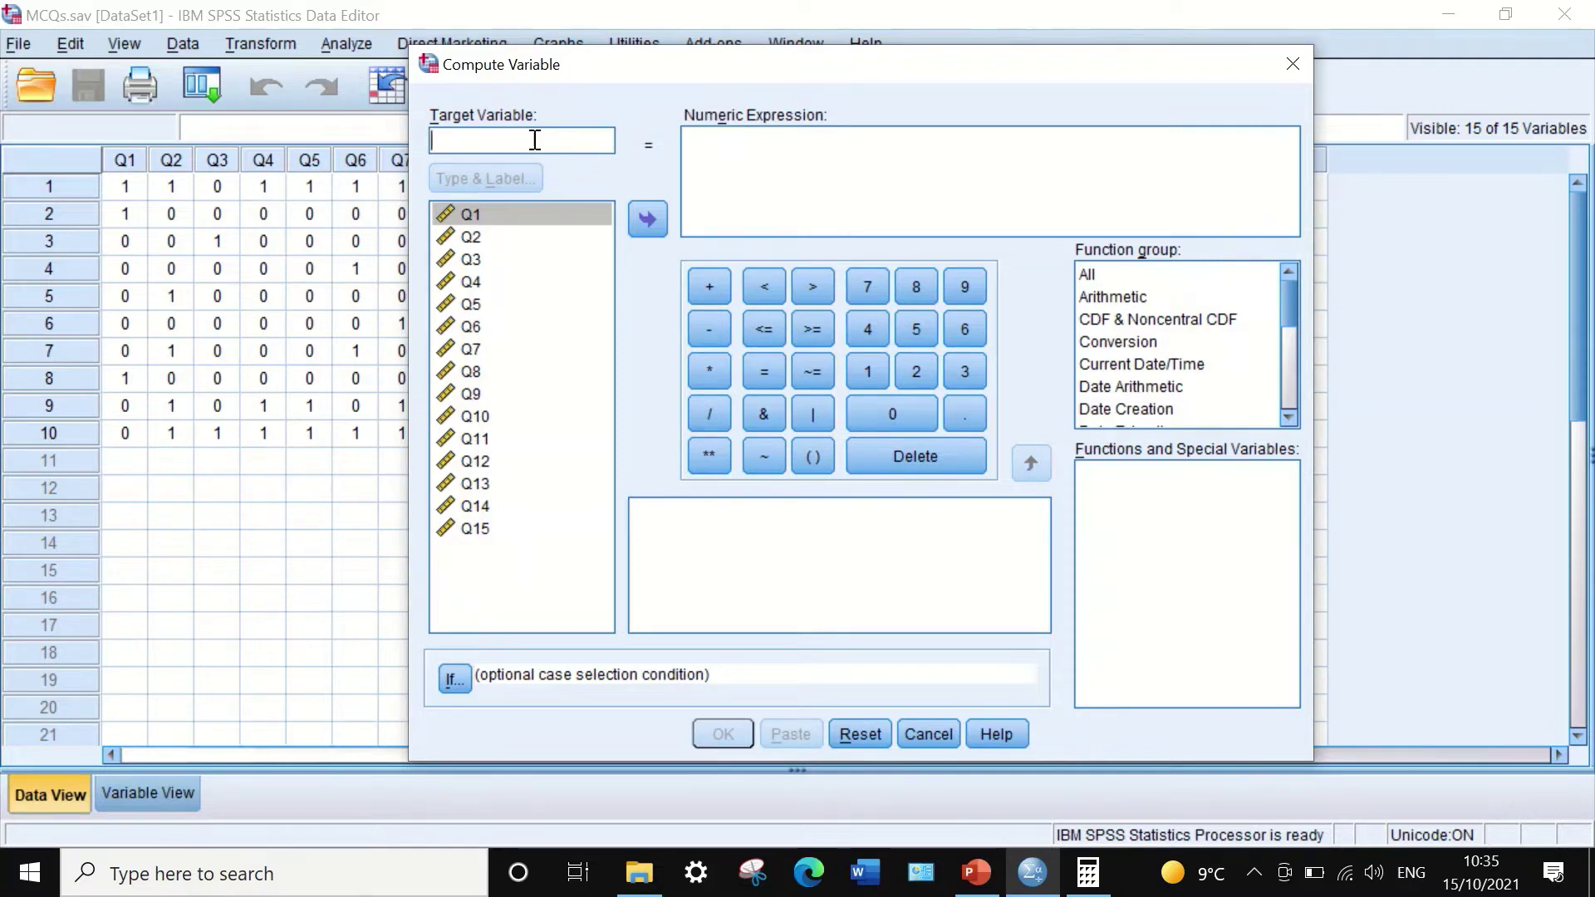
text(Total)
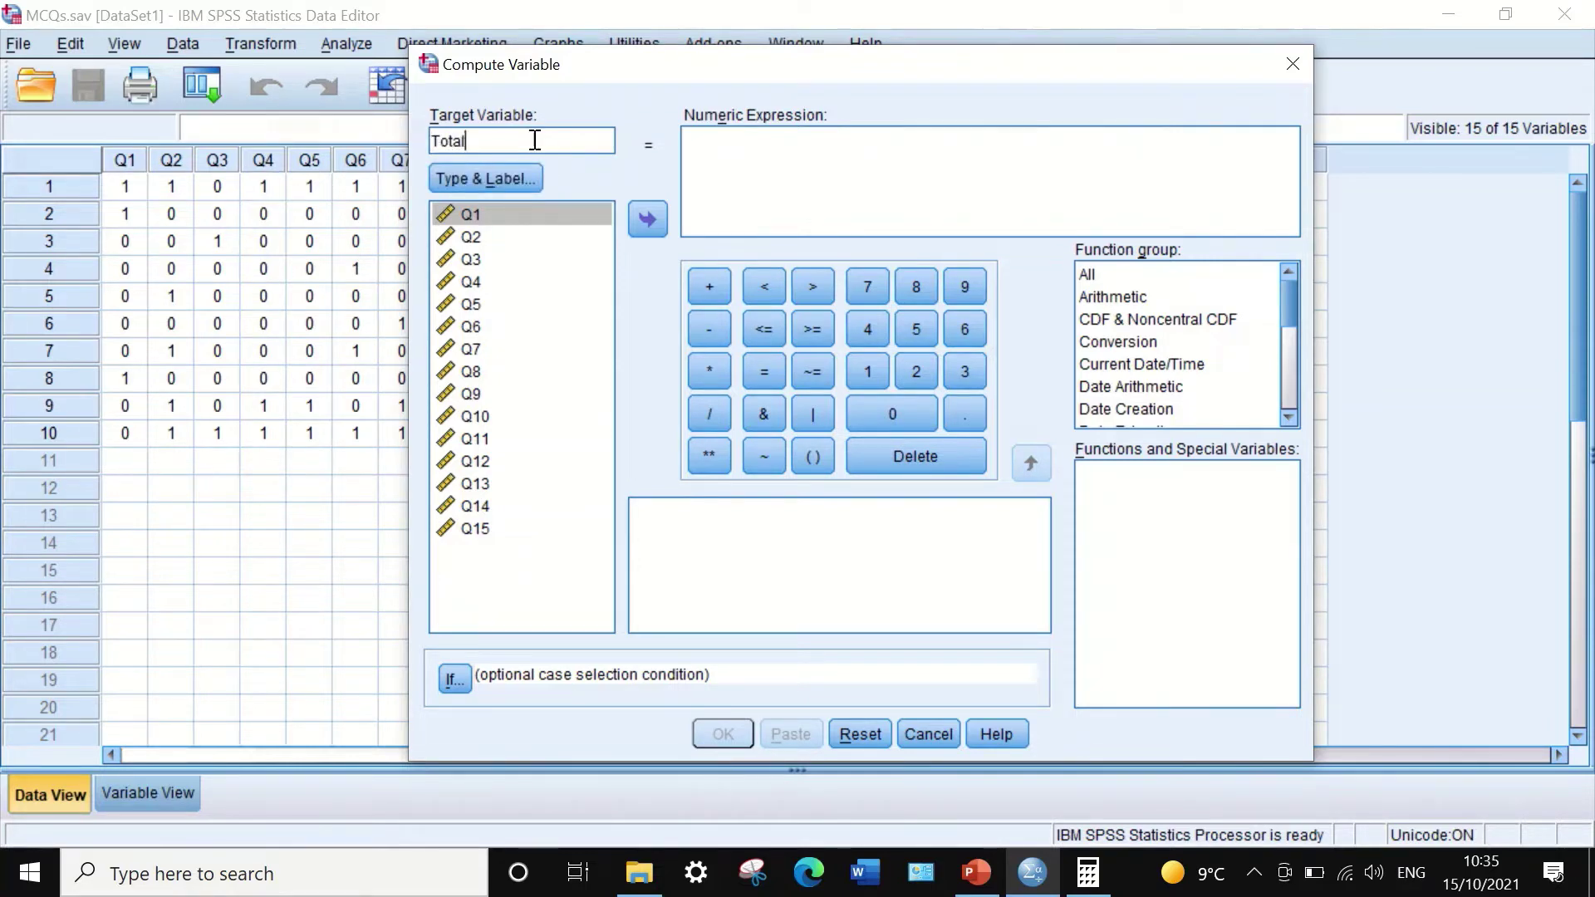
text(score)
drag(1013, 54, 749, 74)
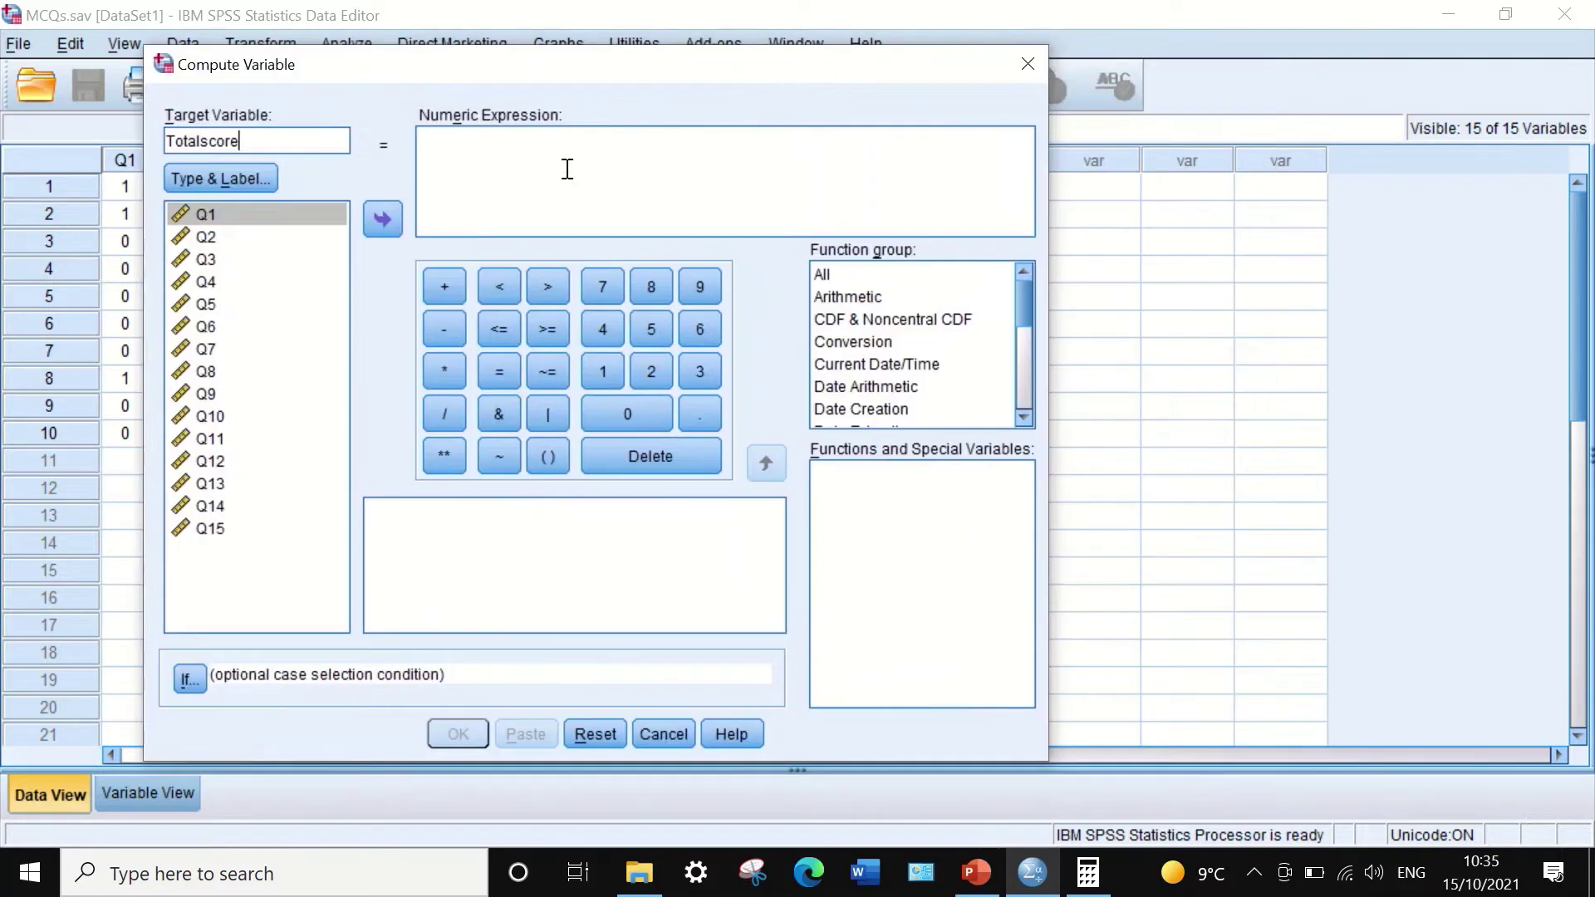
- Insert the Sum function from the Statistical function group into the numeric expression
click(503, 167)
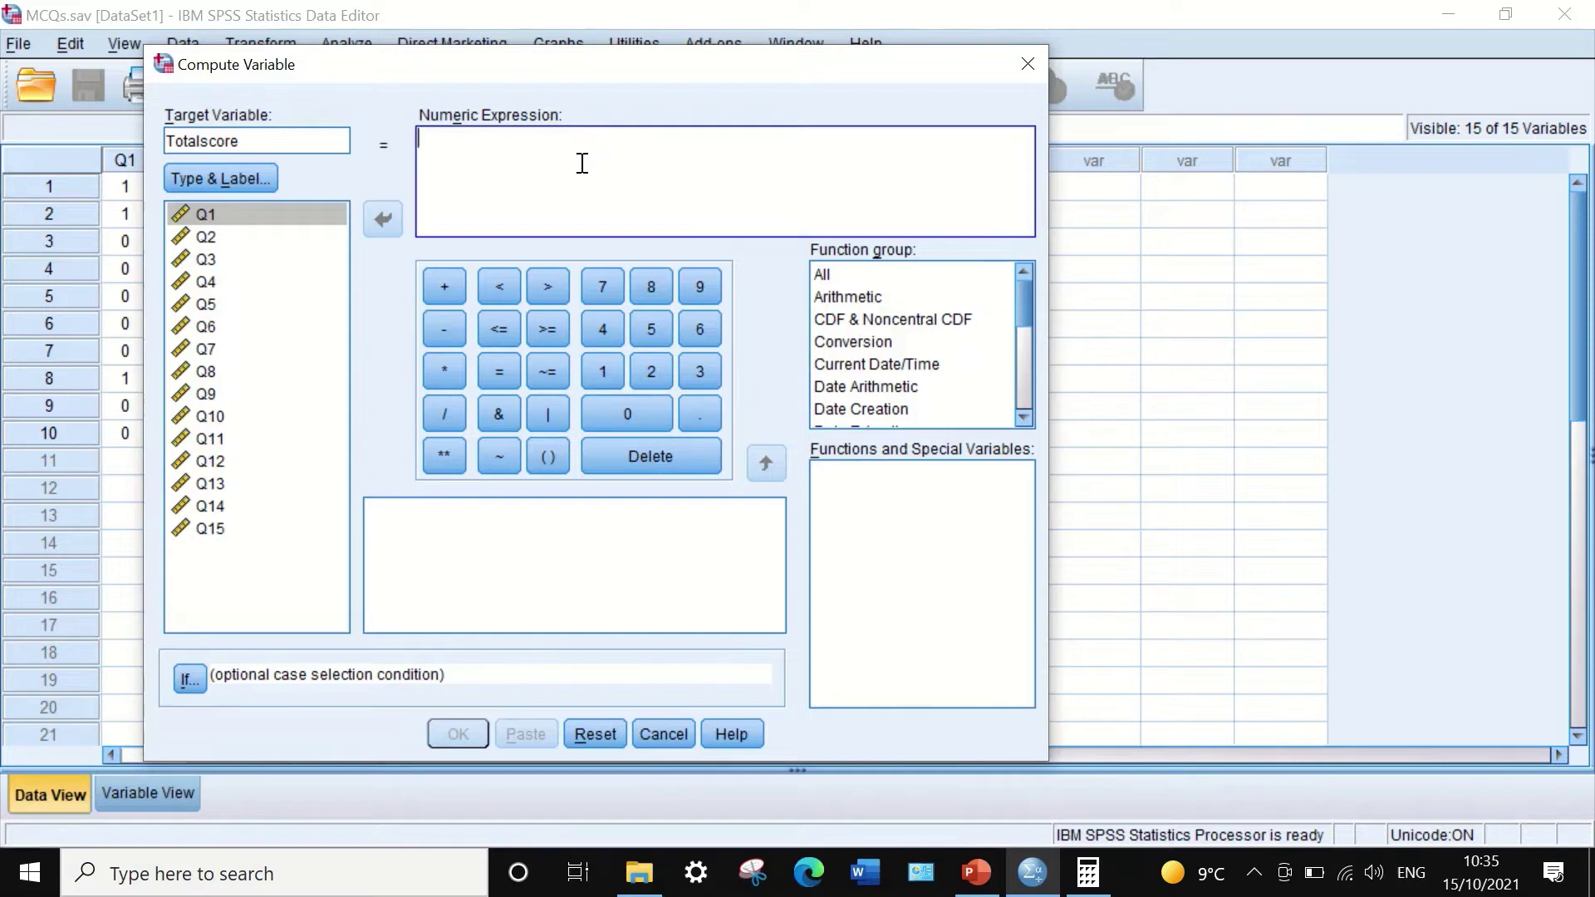
click(831, 279)
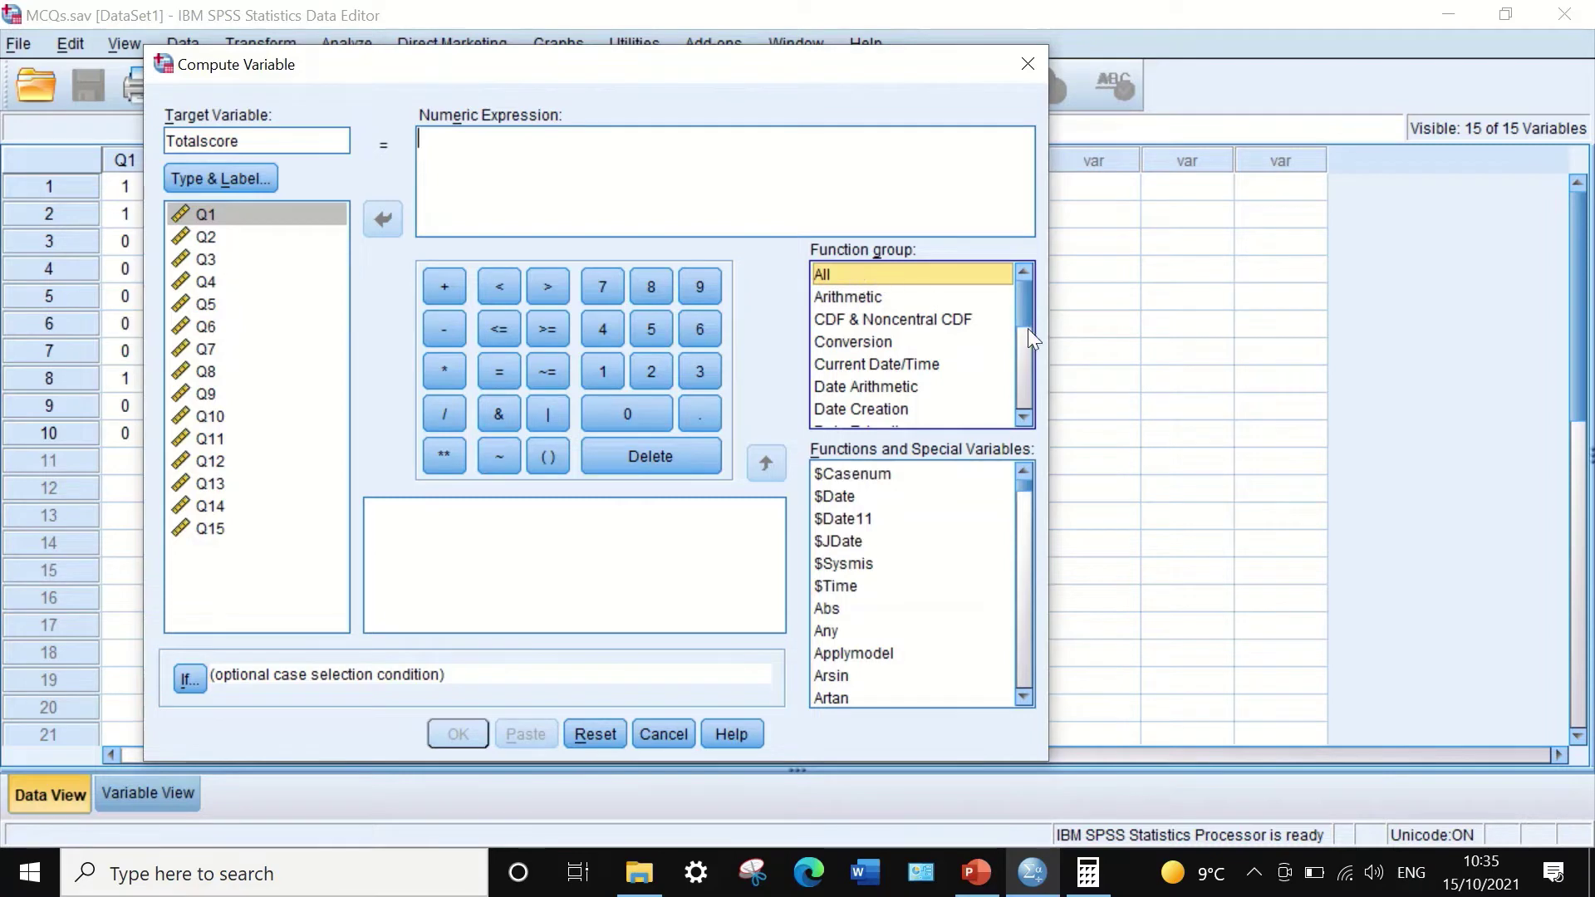
drag(1028, 329, 1029, 367)
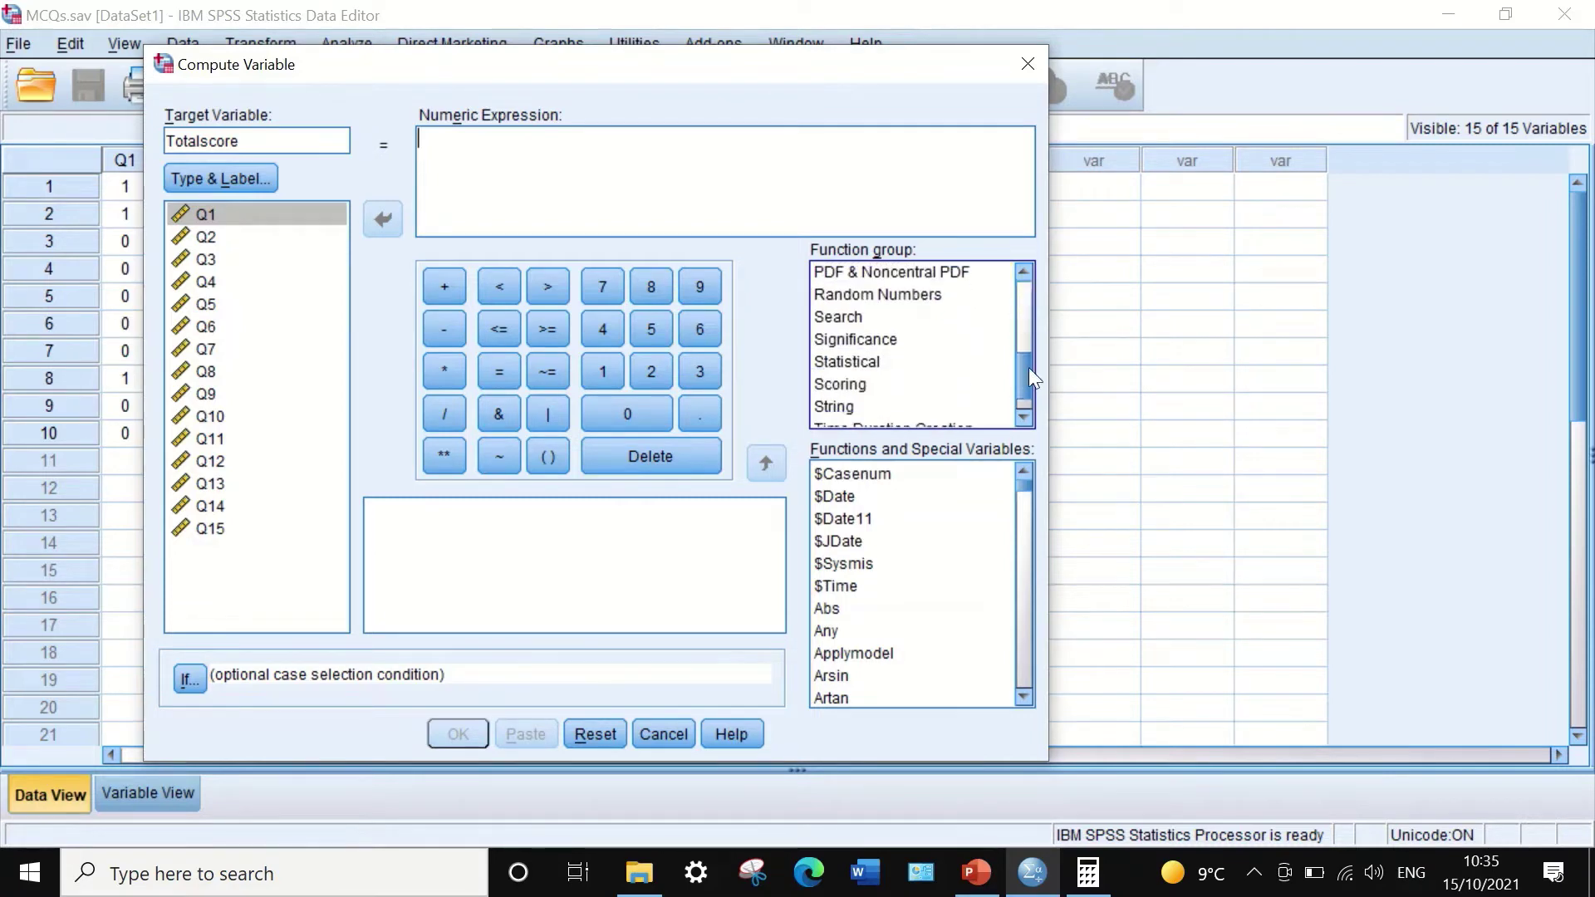
click(857, 362)
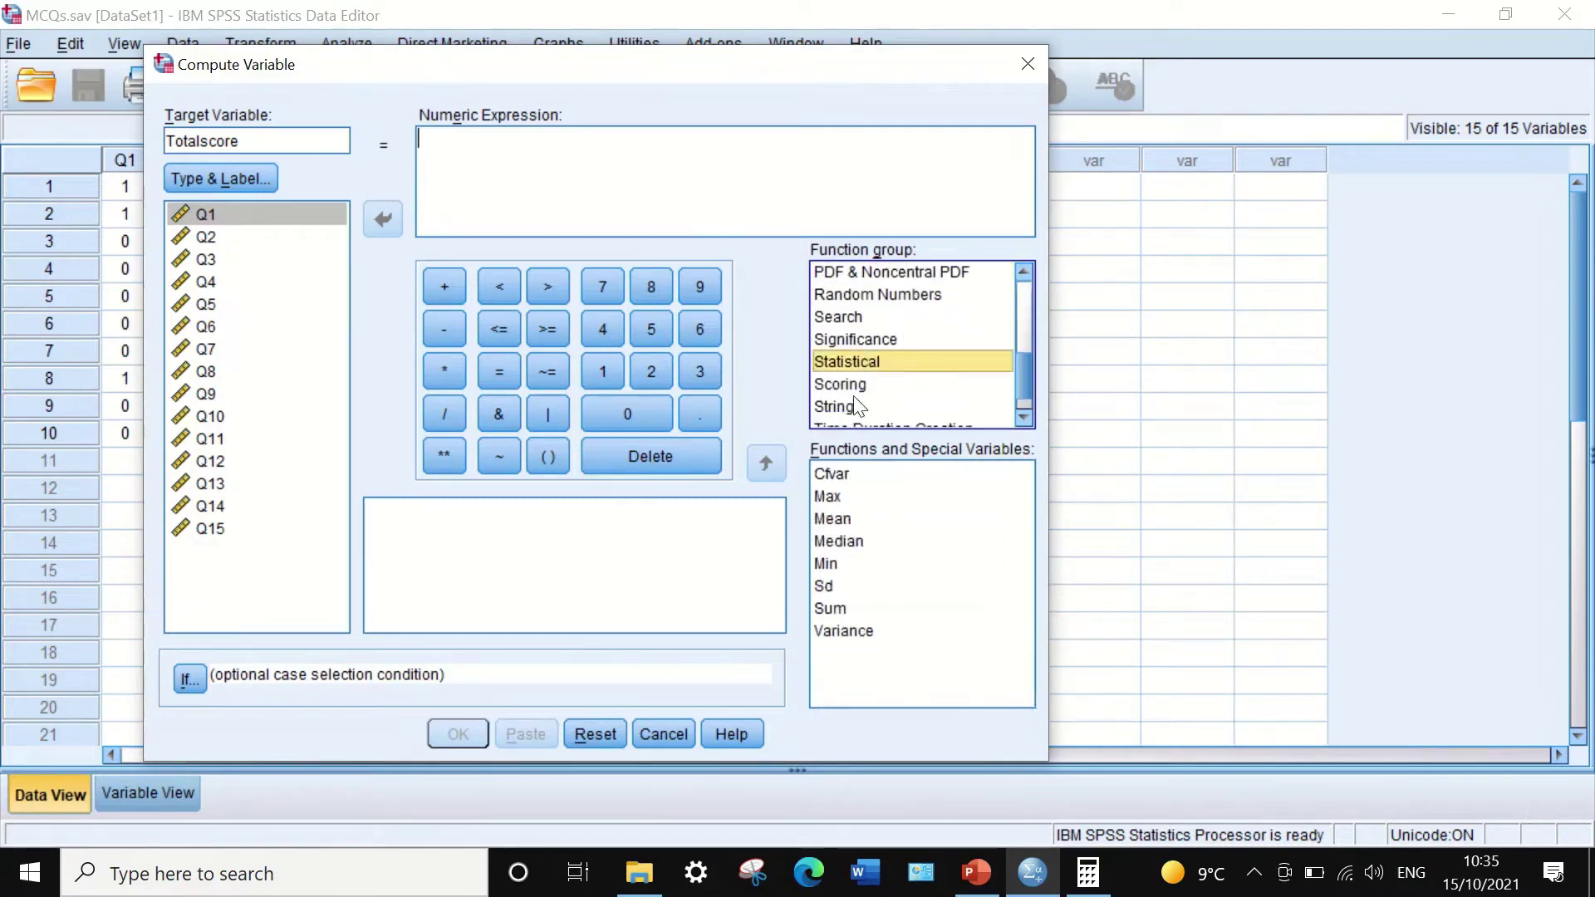
click(835, 607)
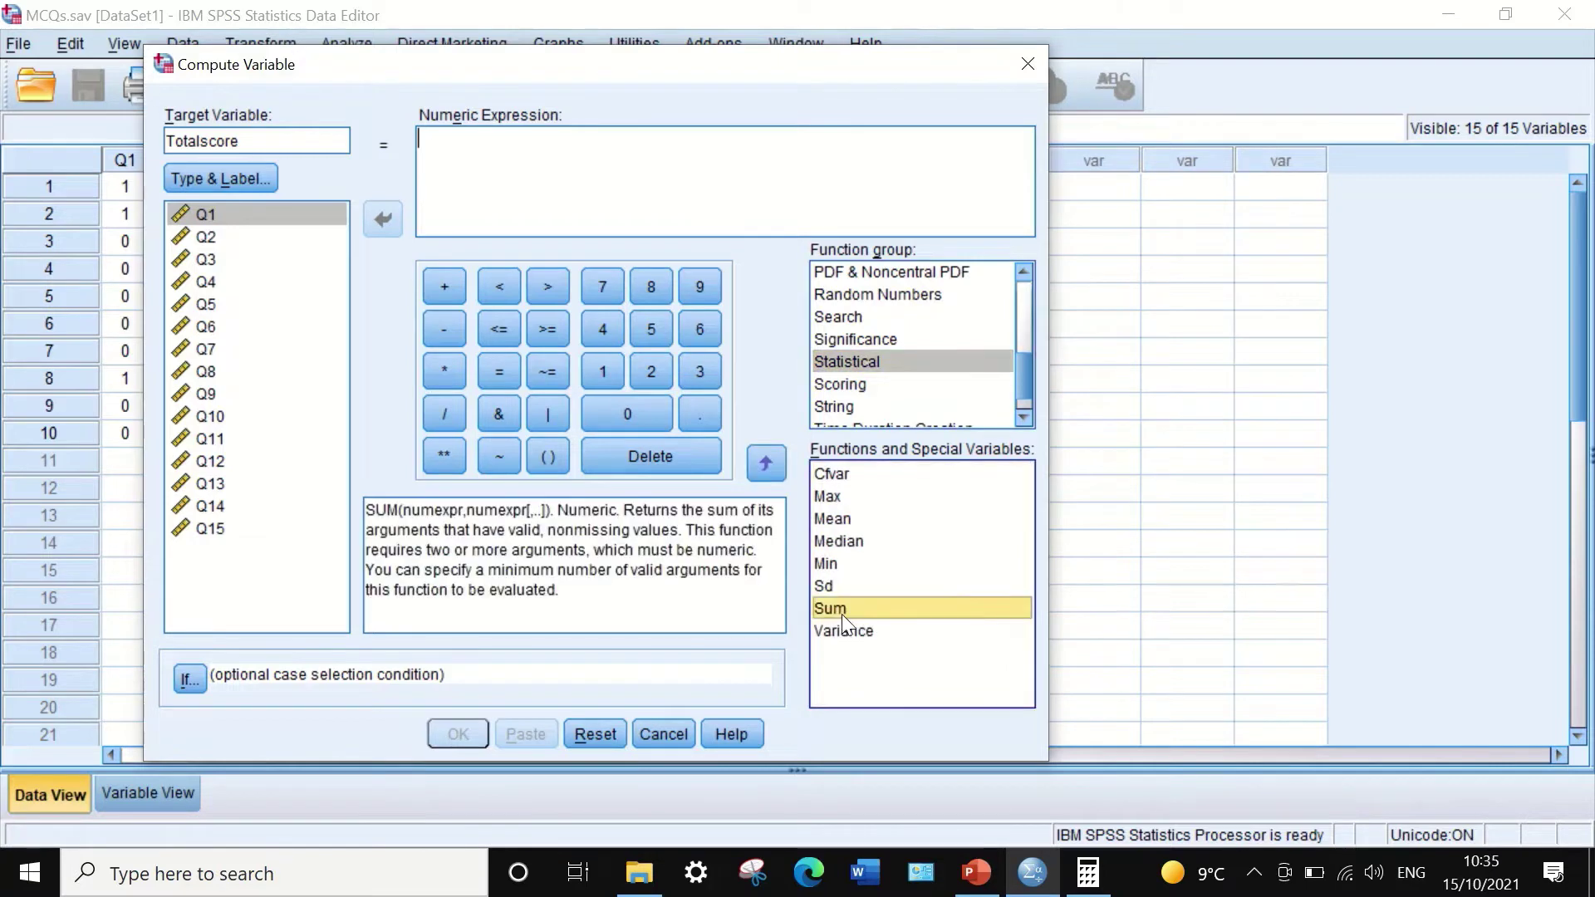
double_click(920, 600)
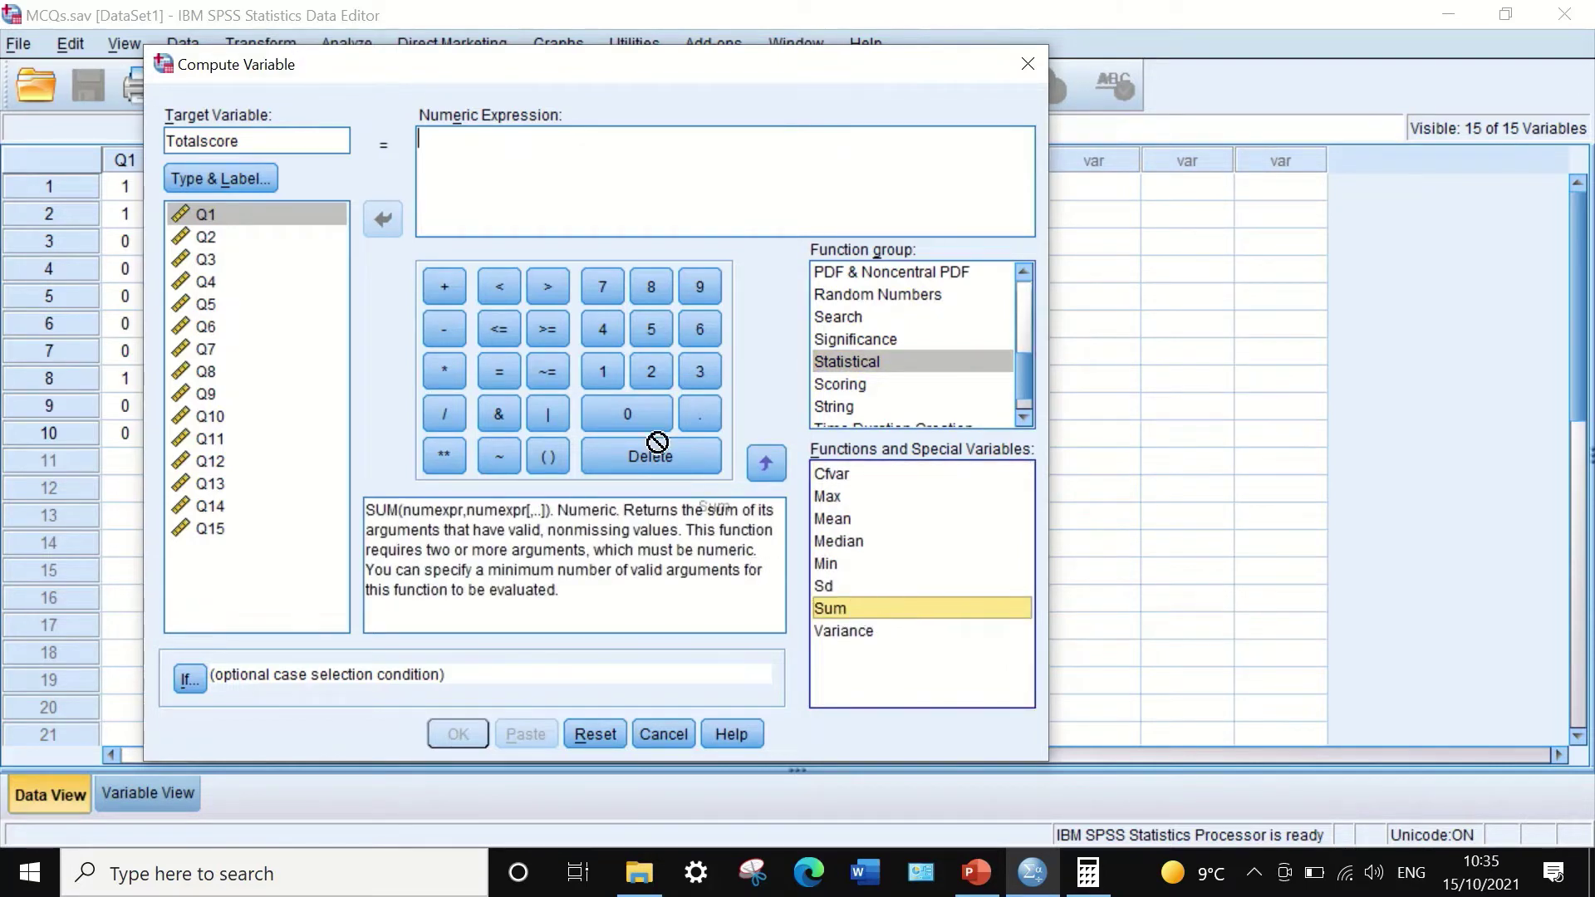
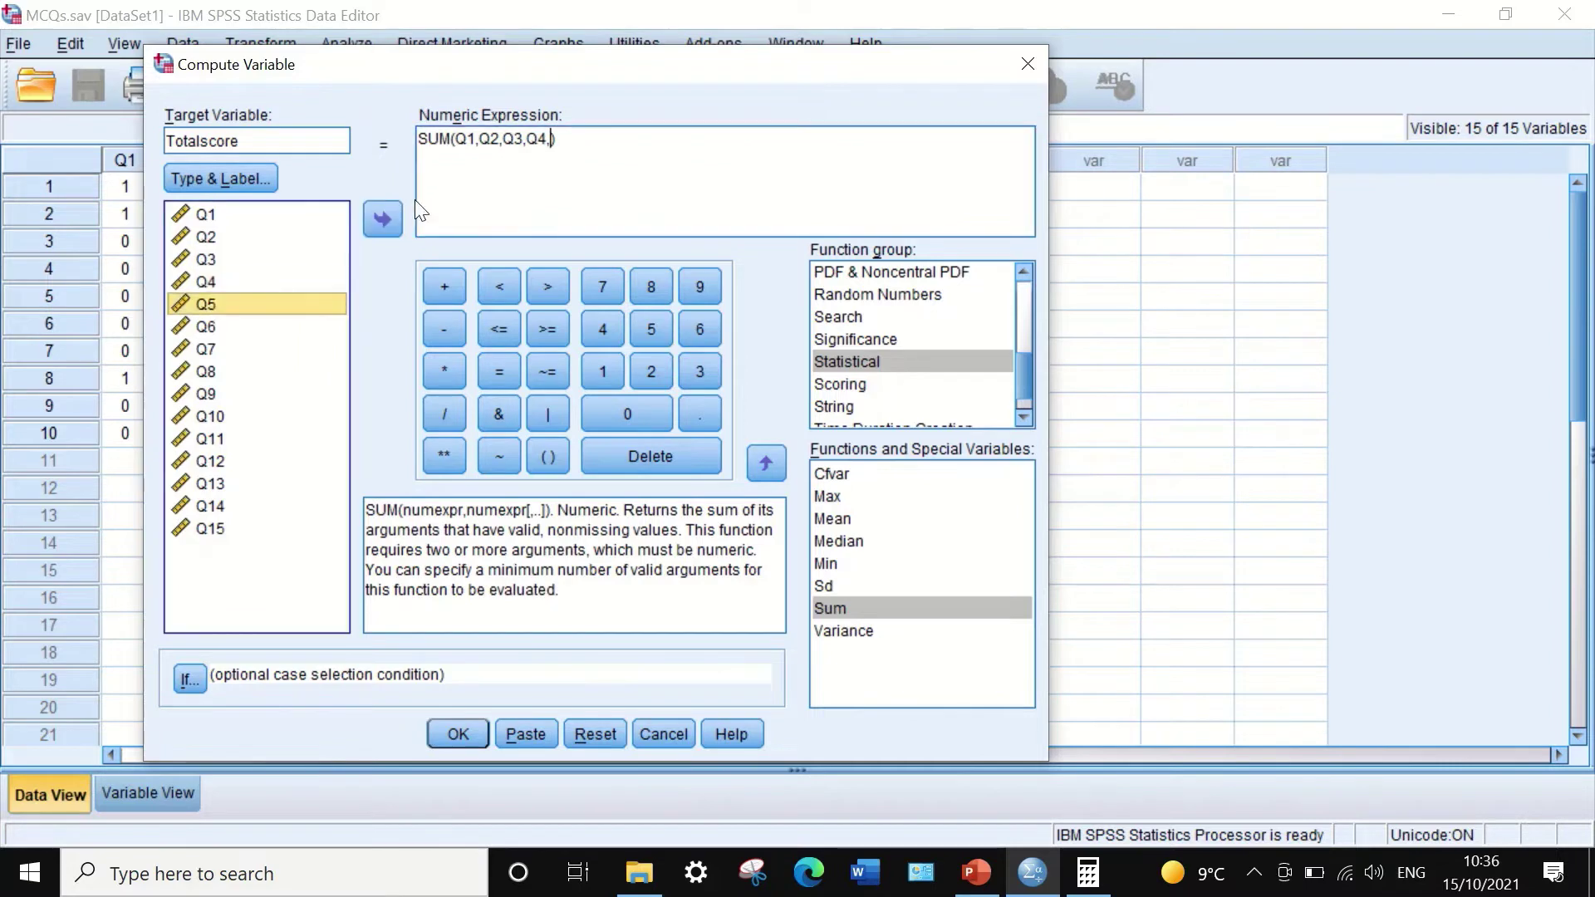
- Add variables Q5 through Q11 as comma-separated arguments of the SUM expression
click(383, 218)
click(206, 329)
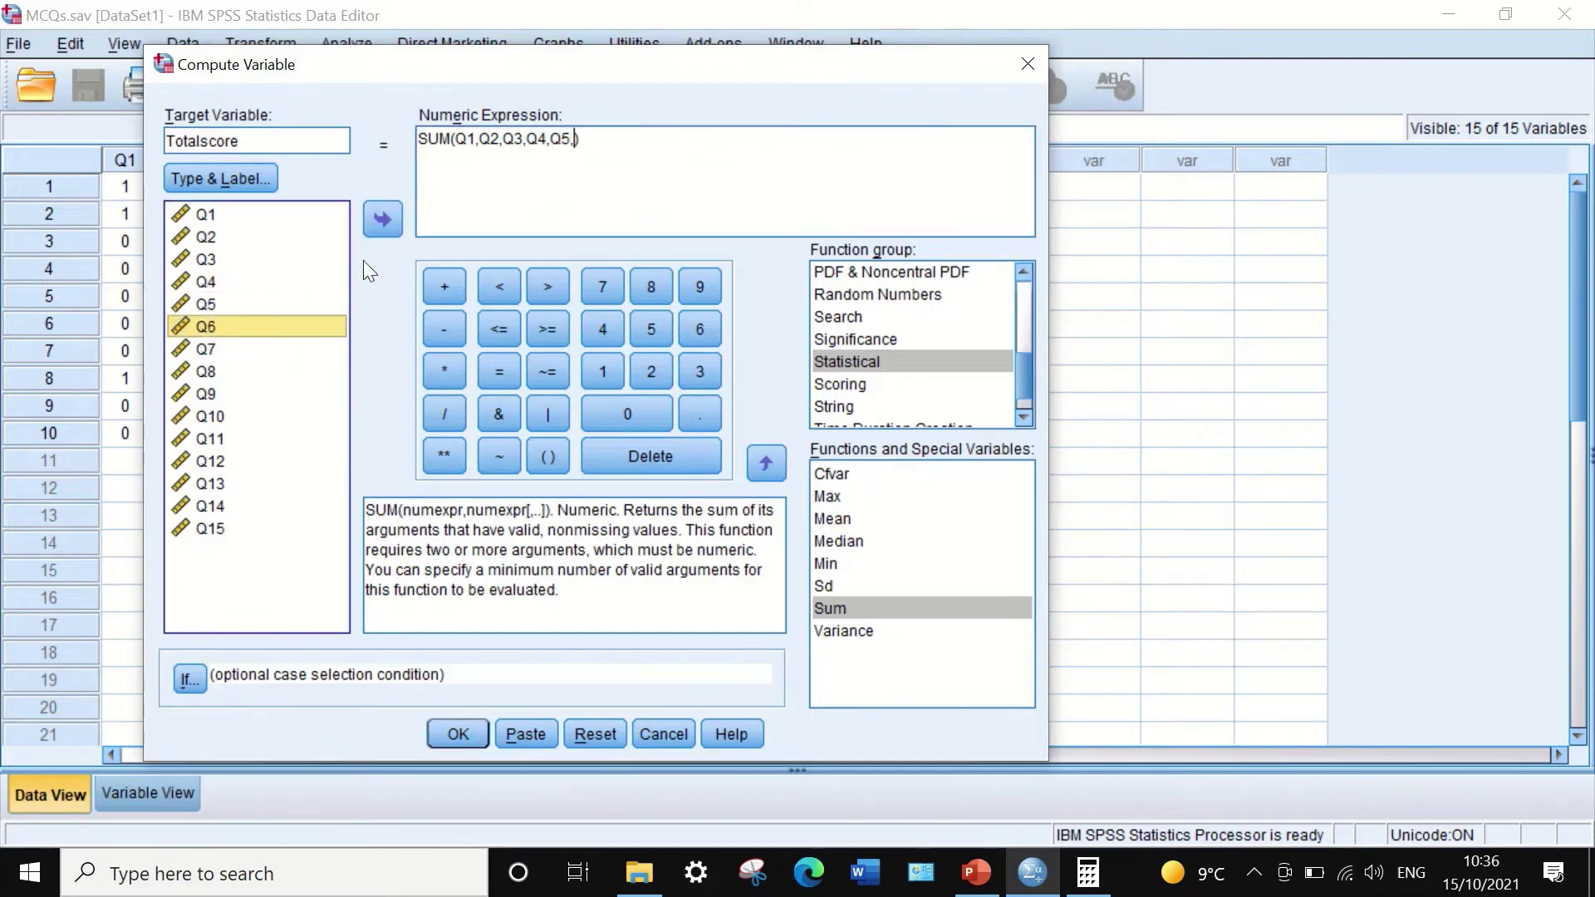
click(382, 219)
click(208, 348)
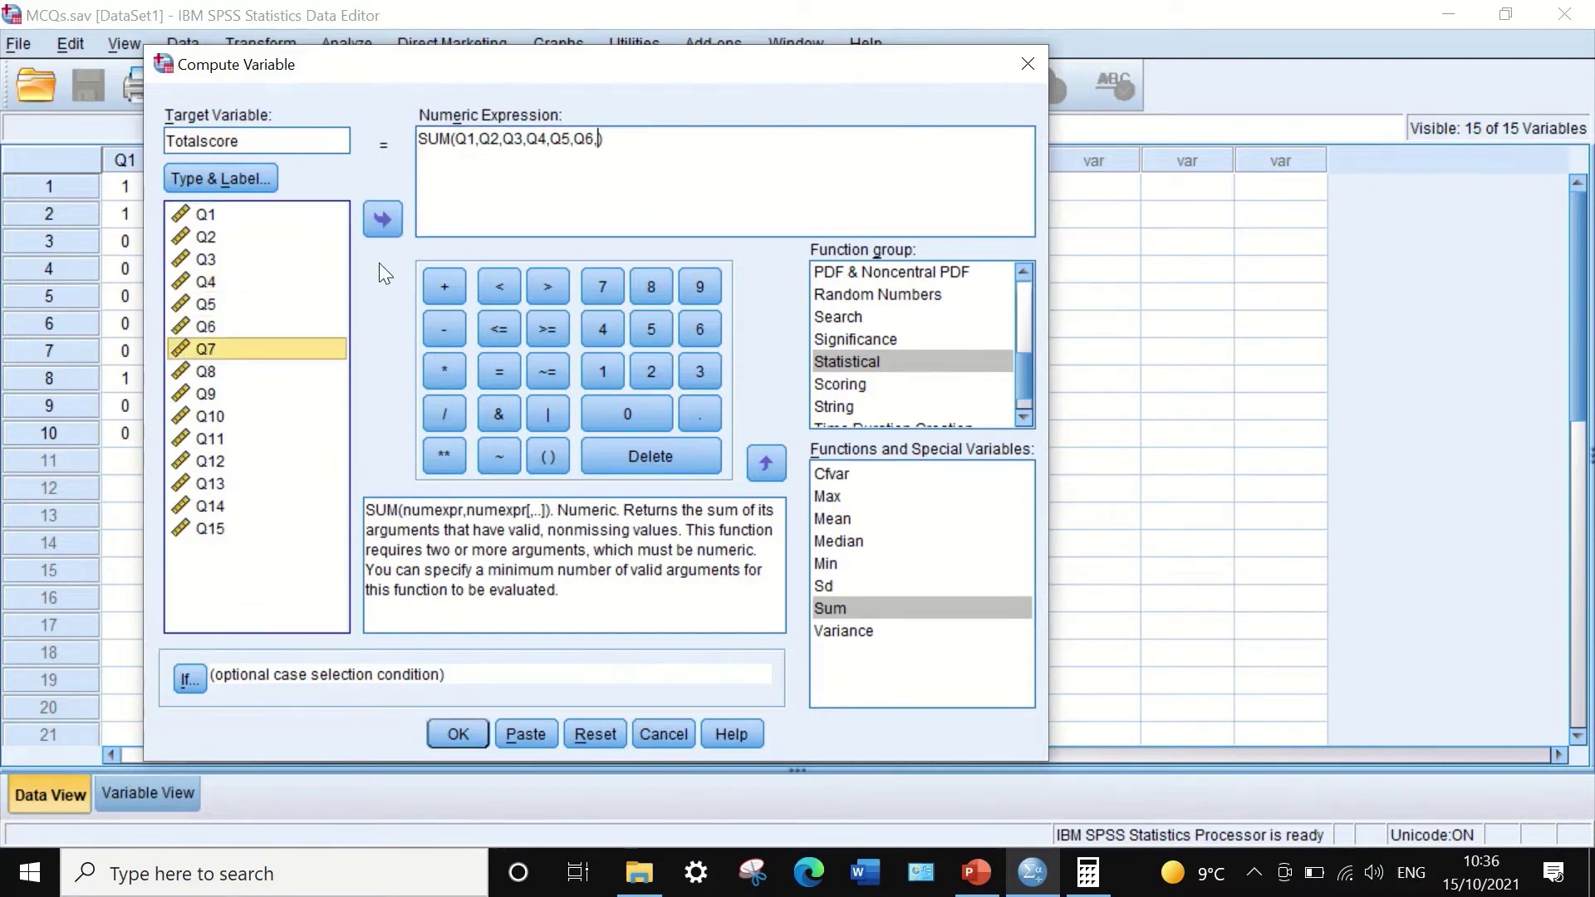
click(382, 219)
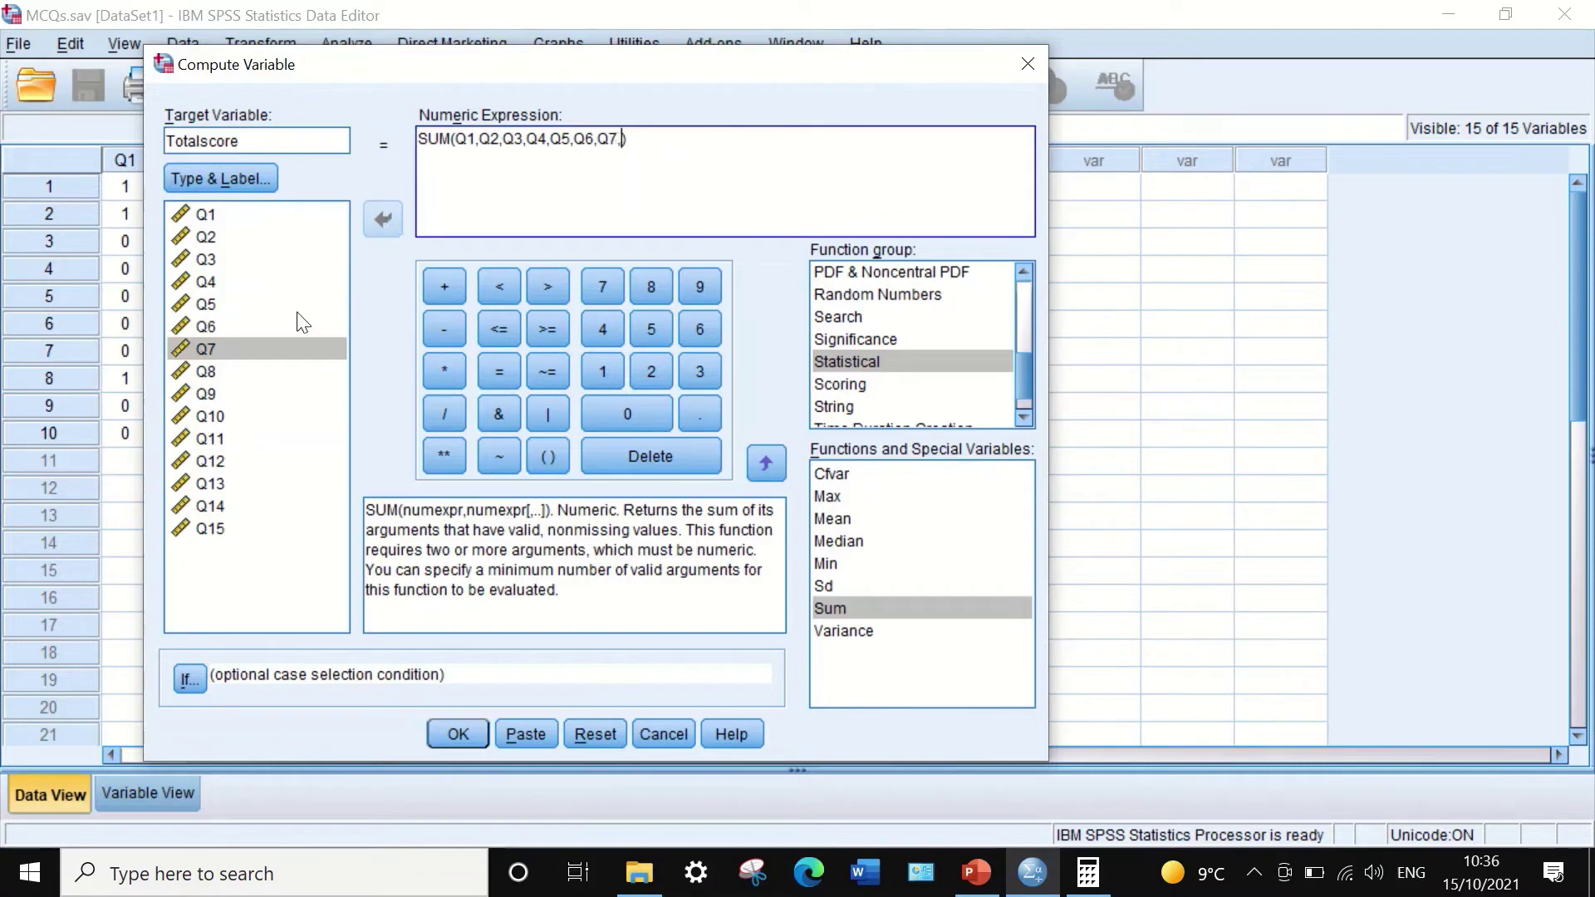
click(211, 372)
click(382, 217)
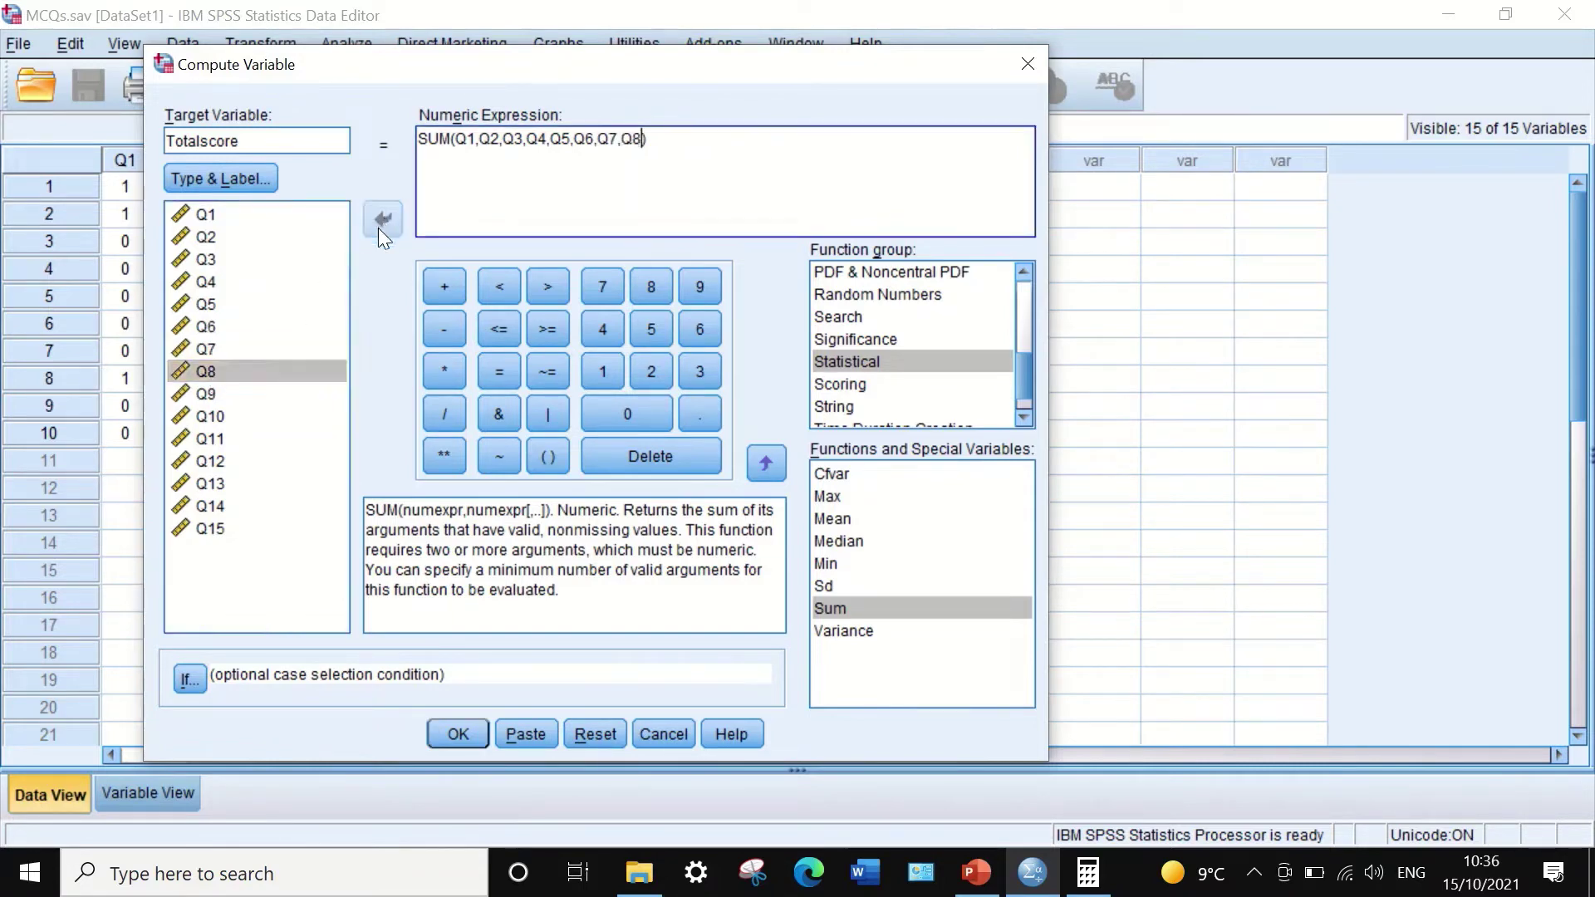
click(207, 394)
click(383, 218)
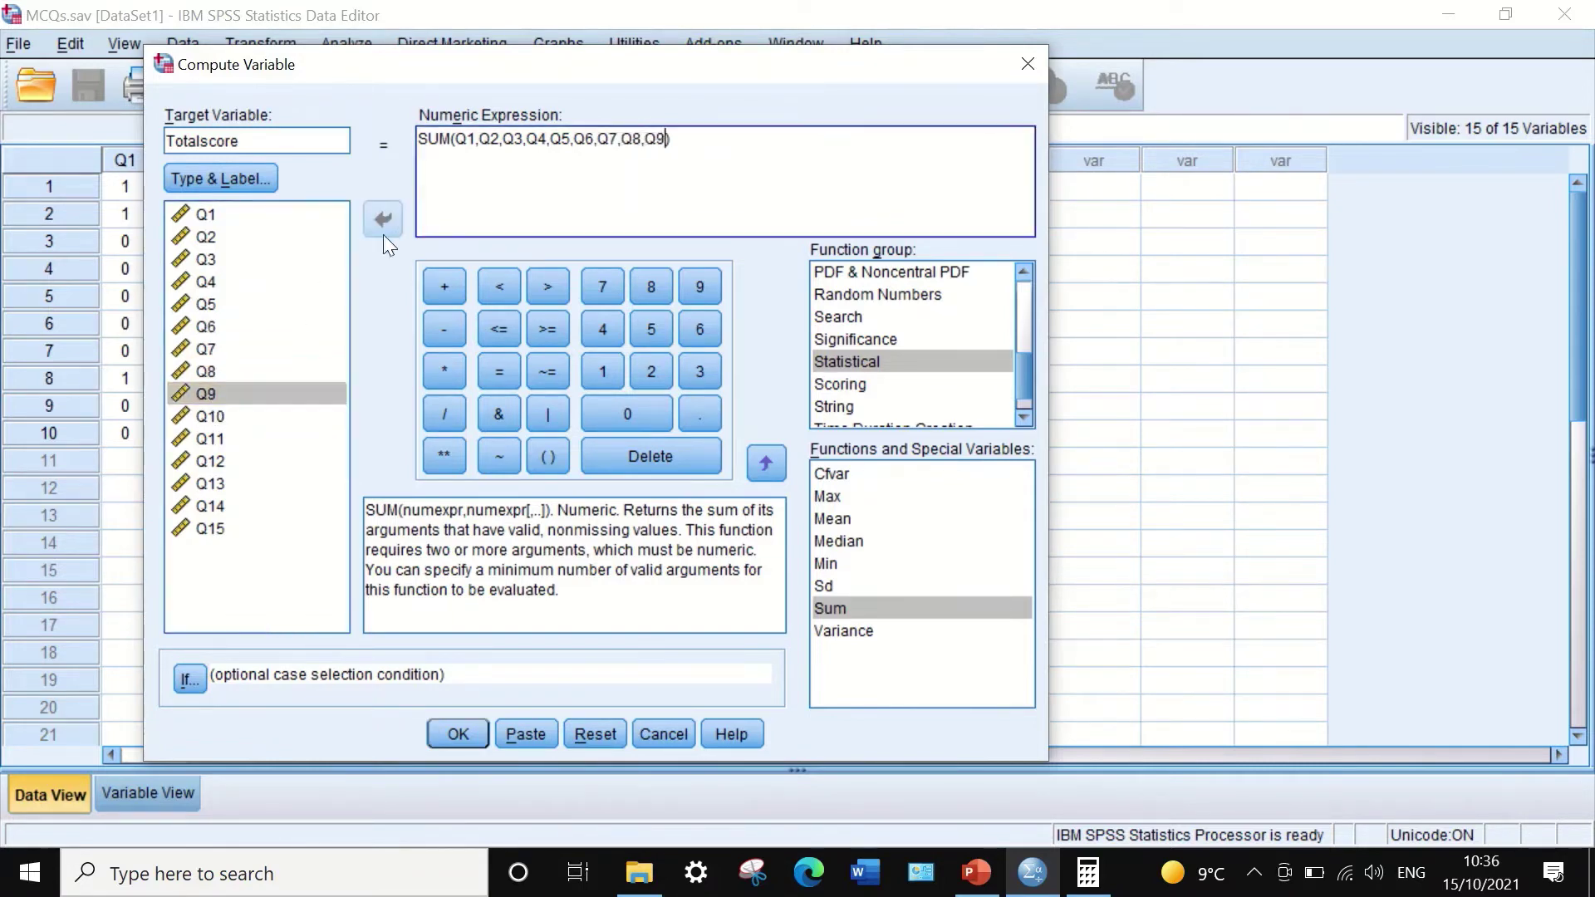
click(223, 415)
click(381, 220)
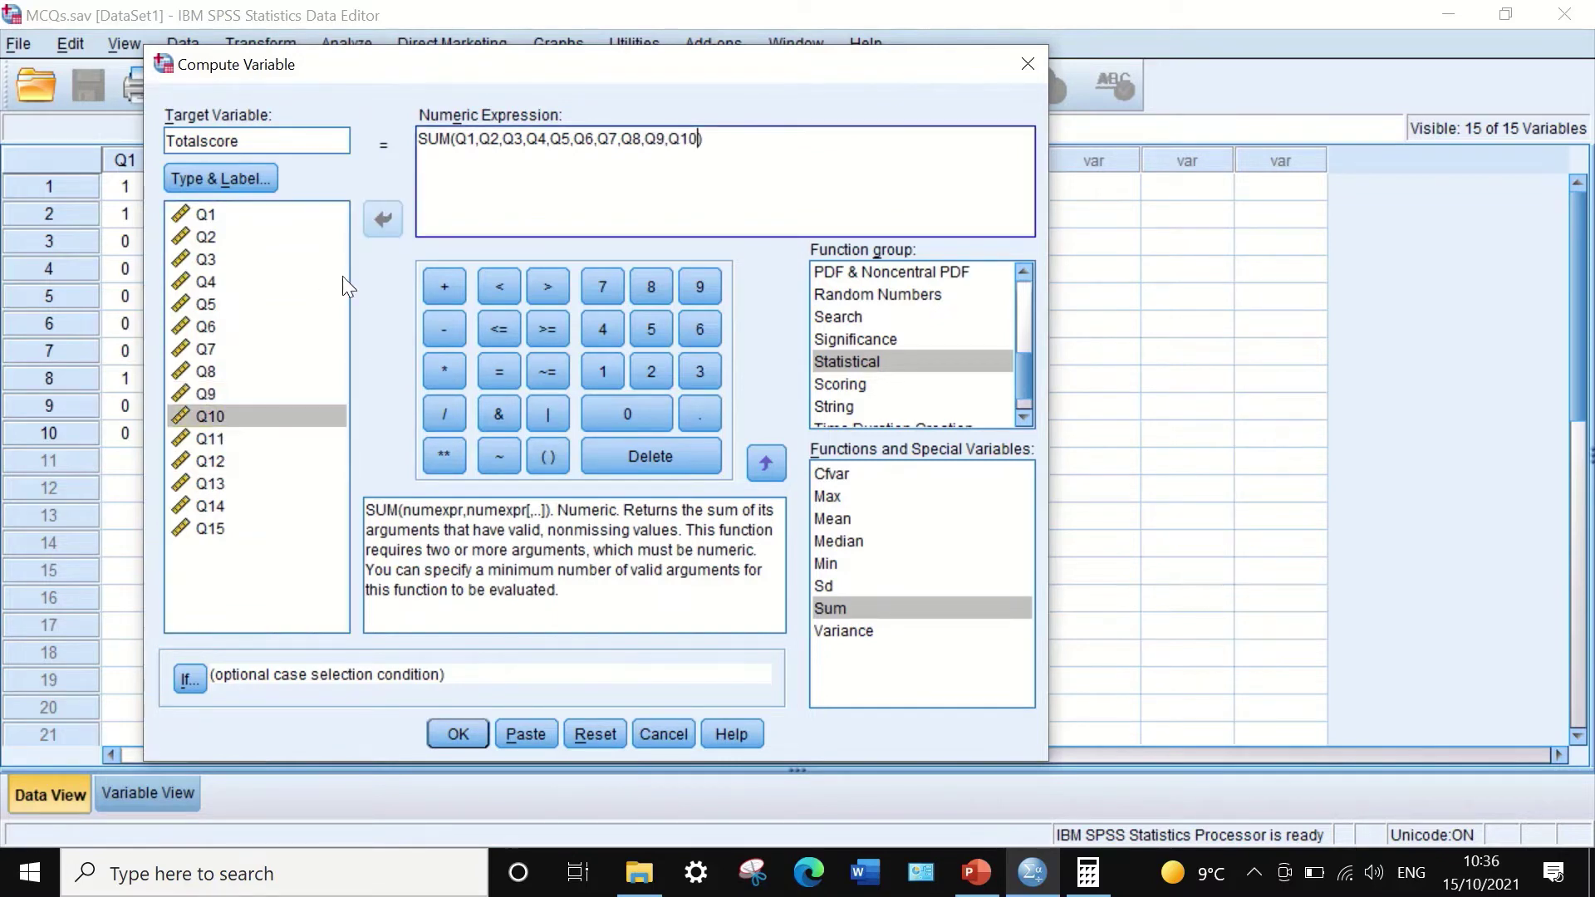
click(216, 436)
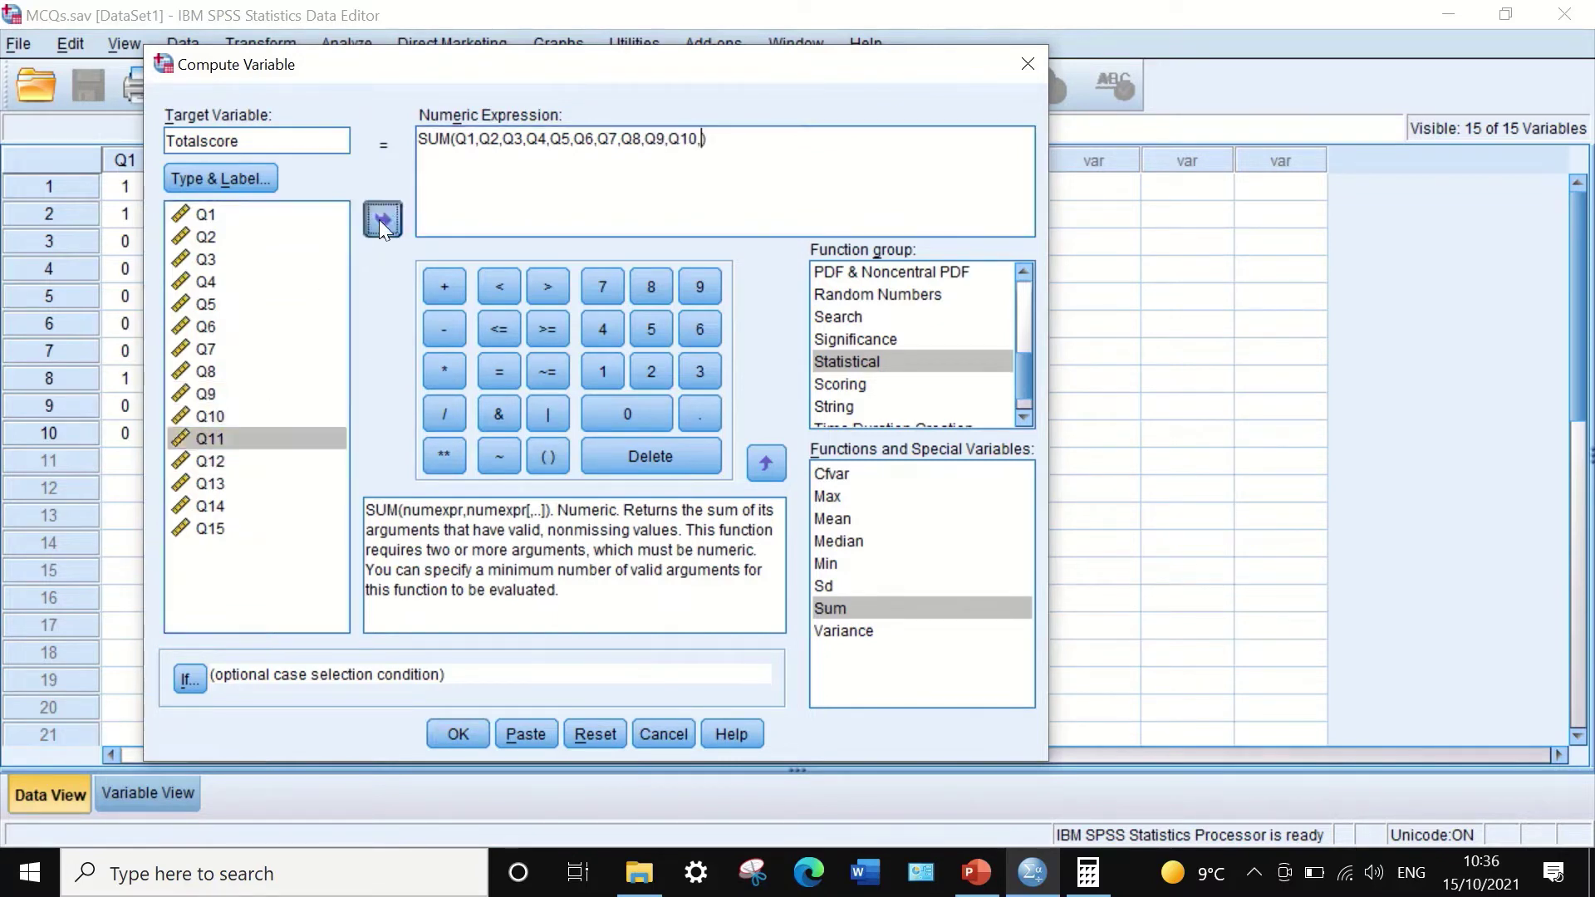
click(381, 219)
- Add Q12 to the SUM expression, with a comma before and after it
click(208, 460)
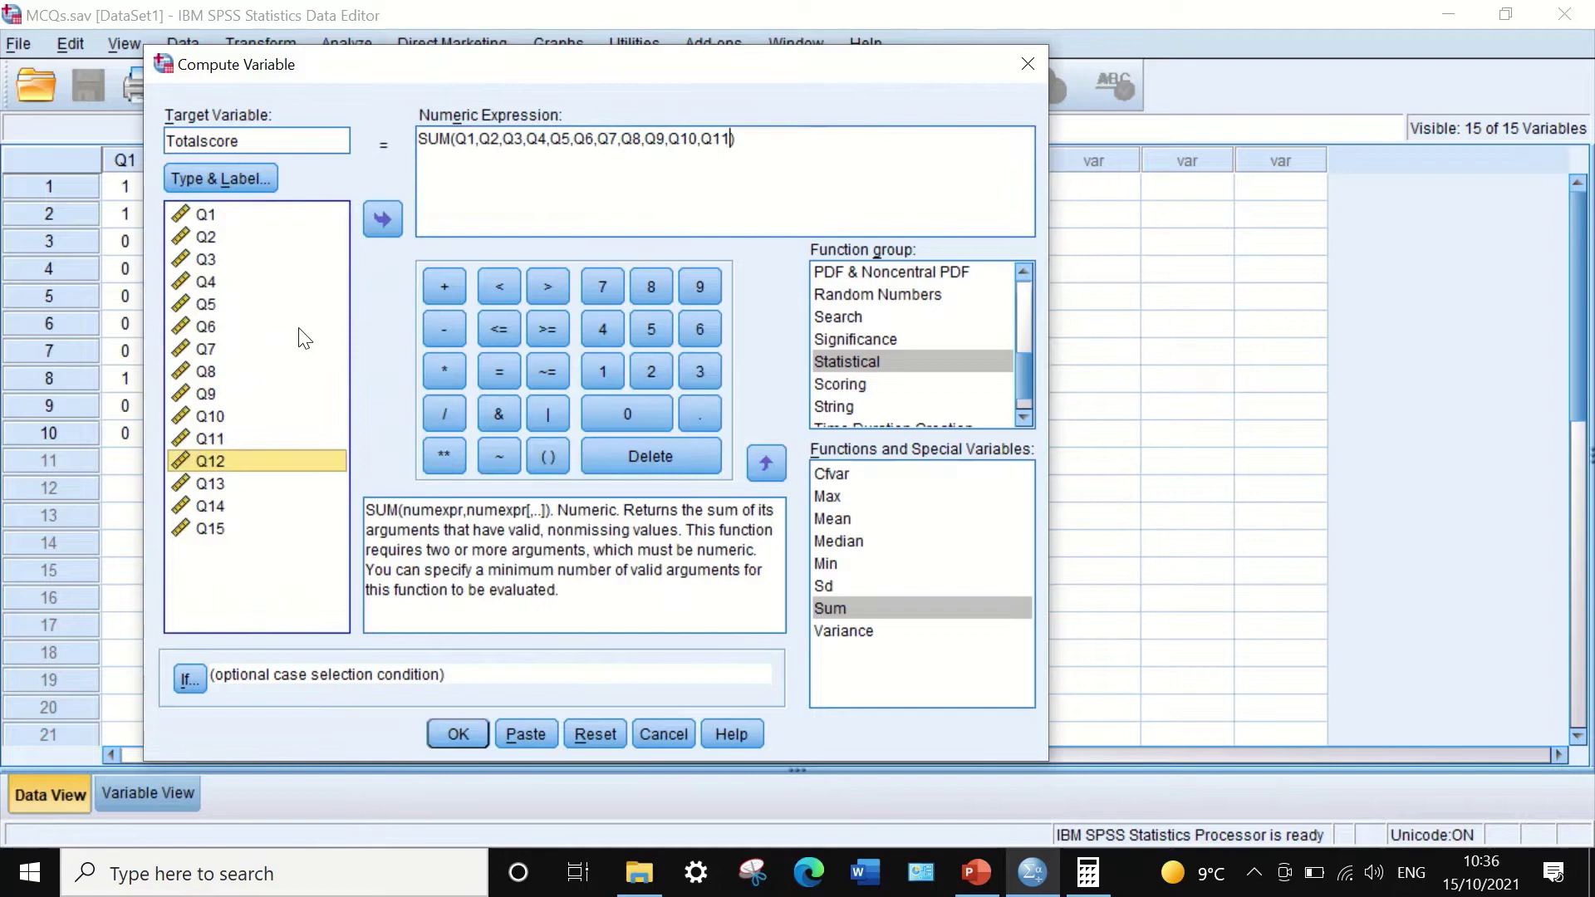
click(386, 219)
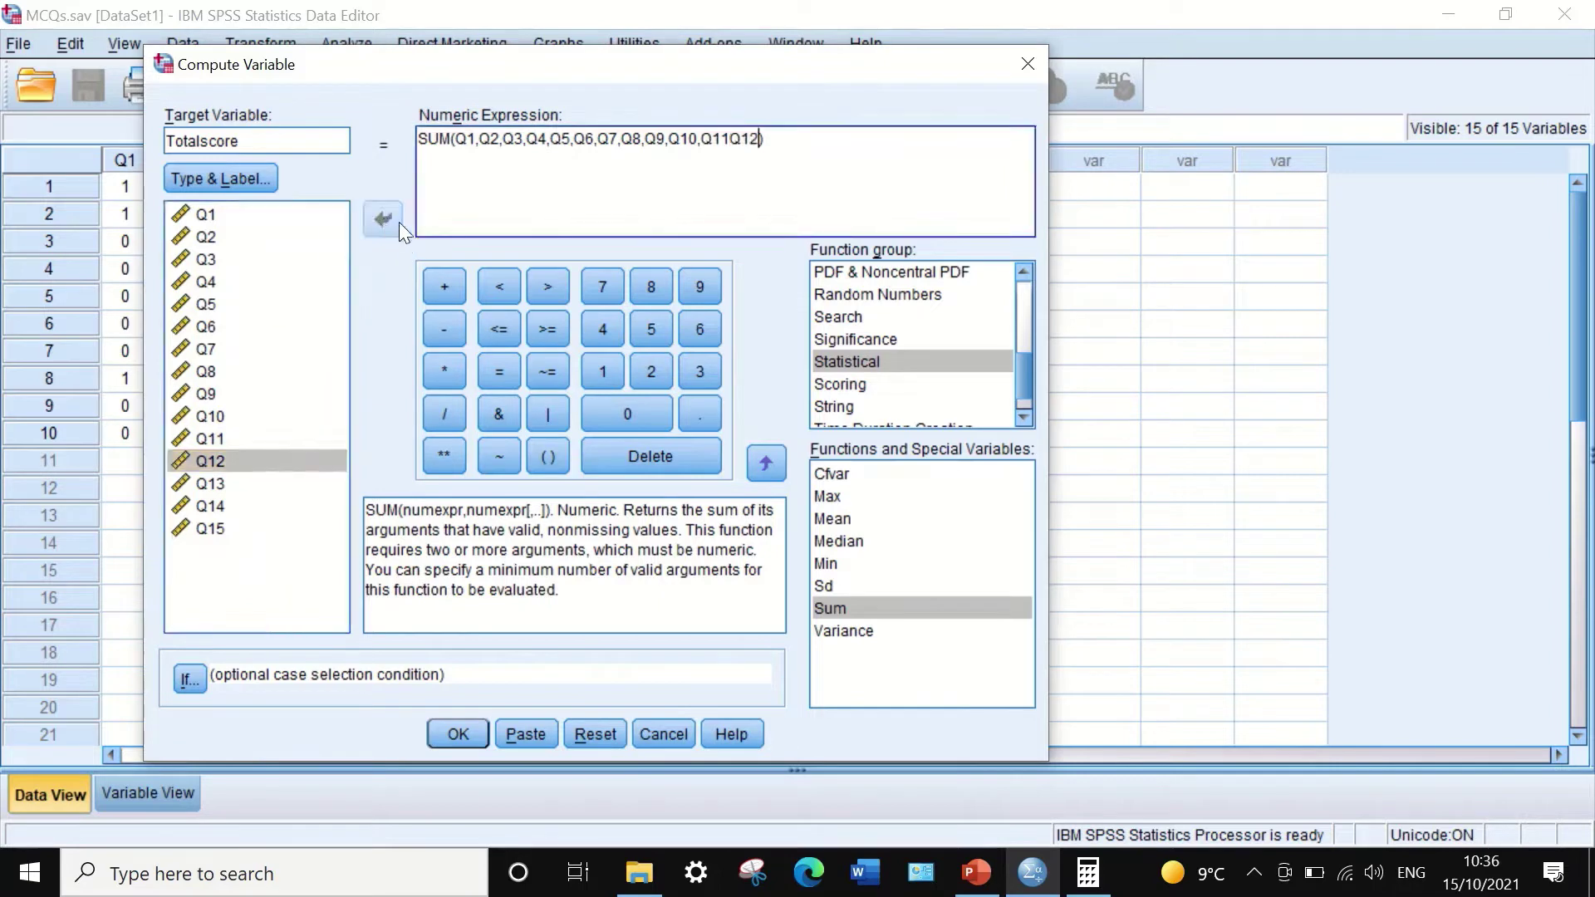
click(731, 138)
text(,Q2,)
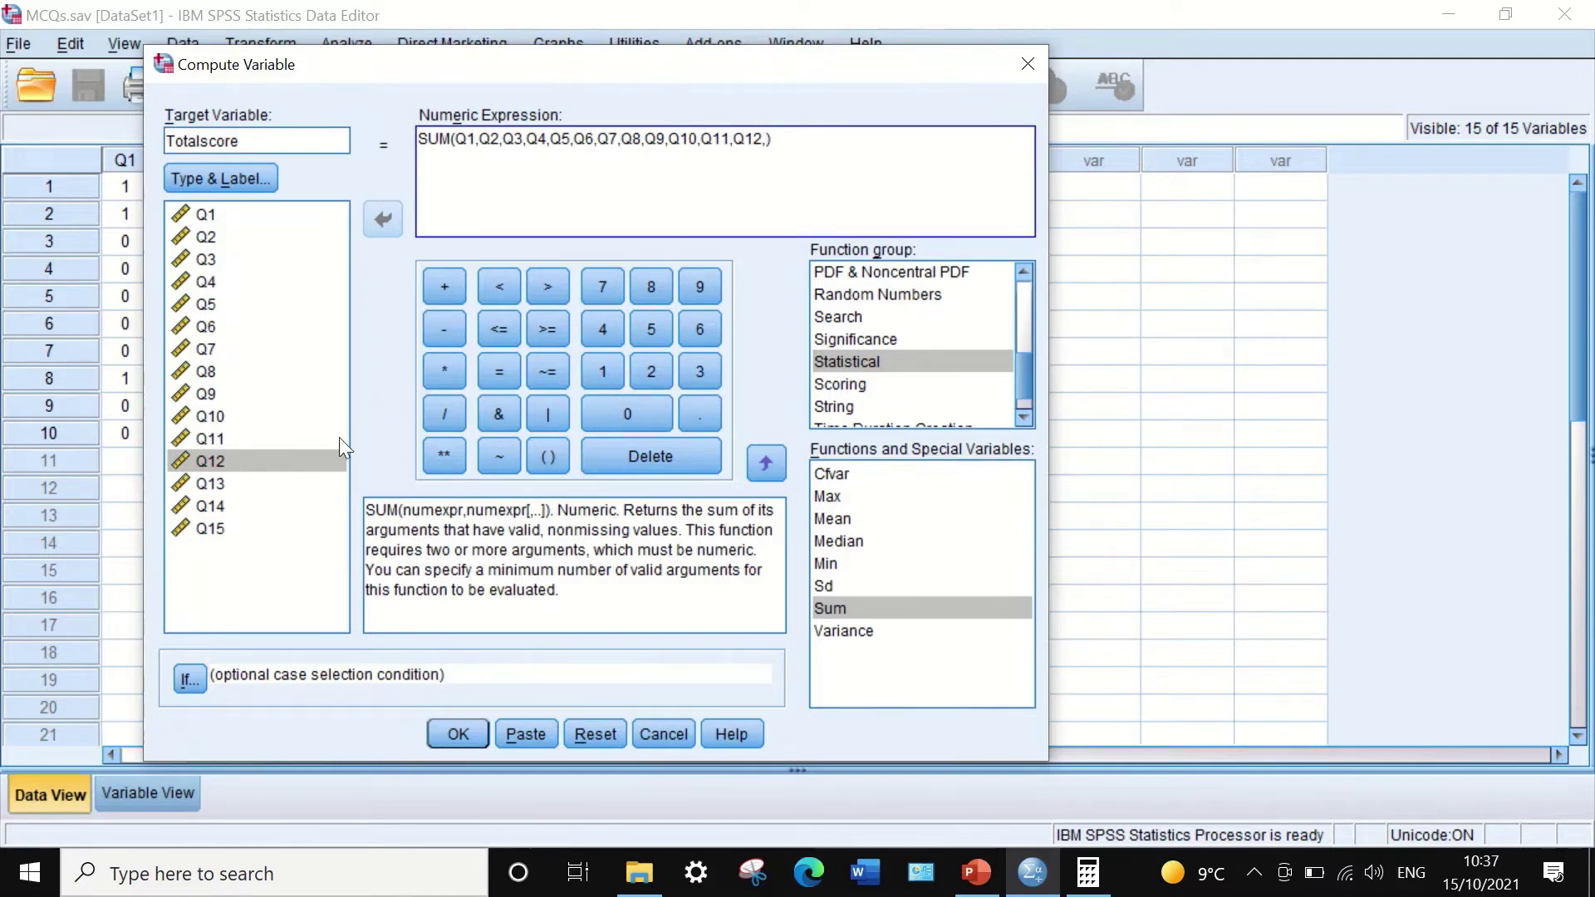
- Add Q13, Q14 and Q15 as the last comma-separated arguments of the SUM expression
click(209, 486)
click(384, 216)
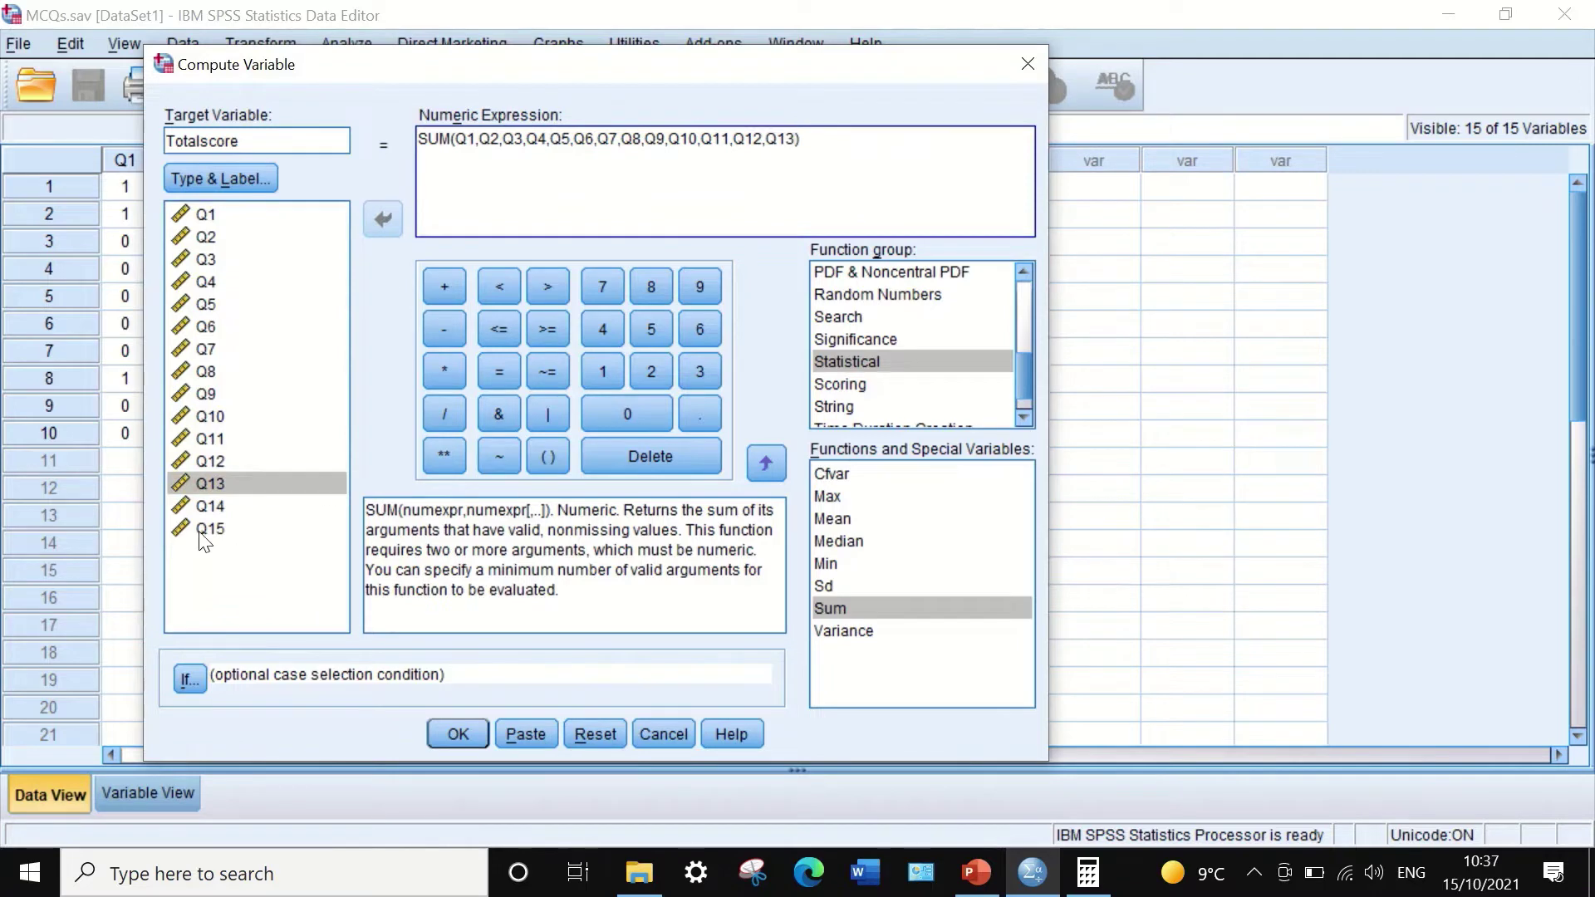
click(211, 505)
click(382, 223)
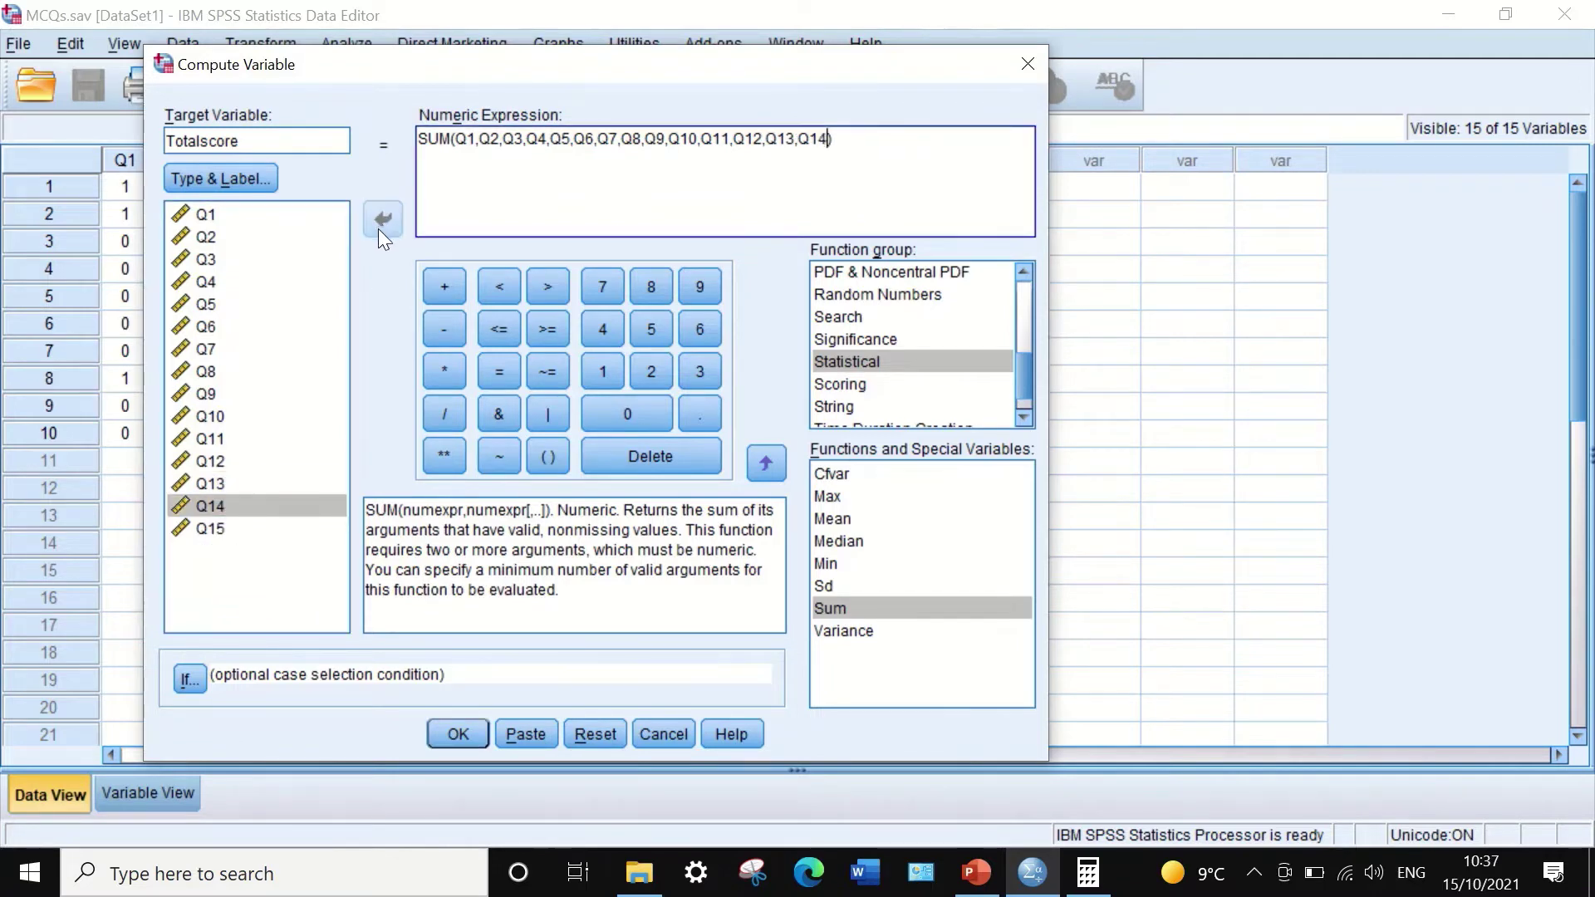
click(266, 530)
click(387, 223)
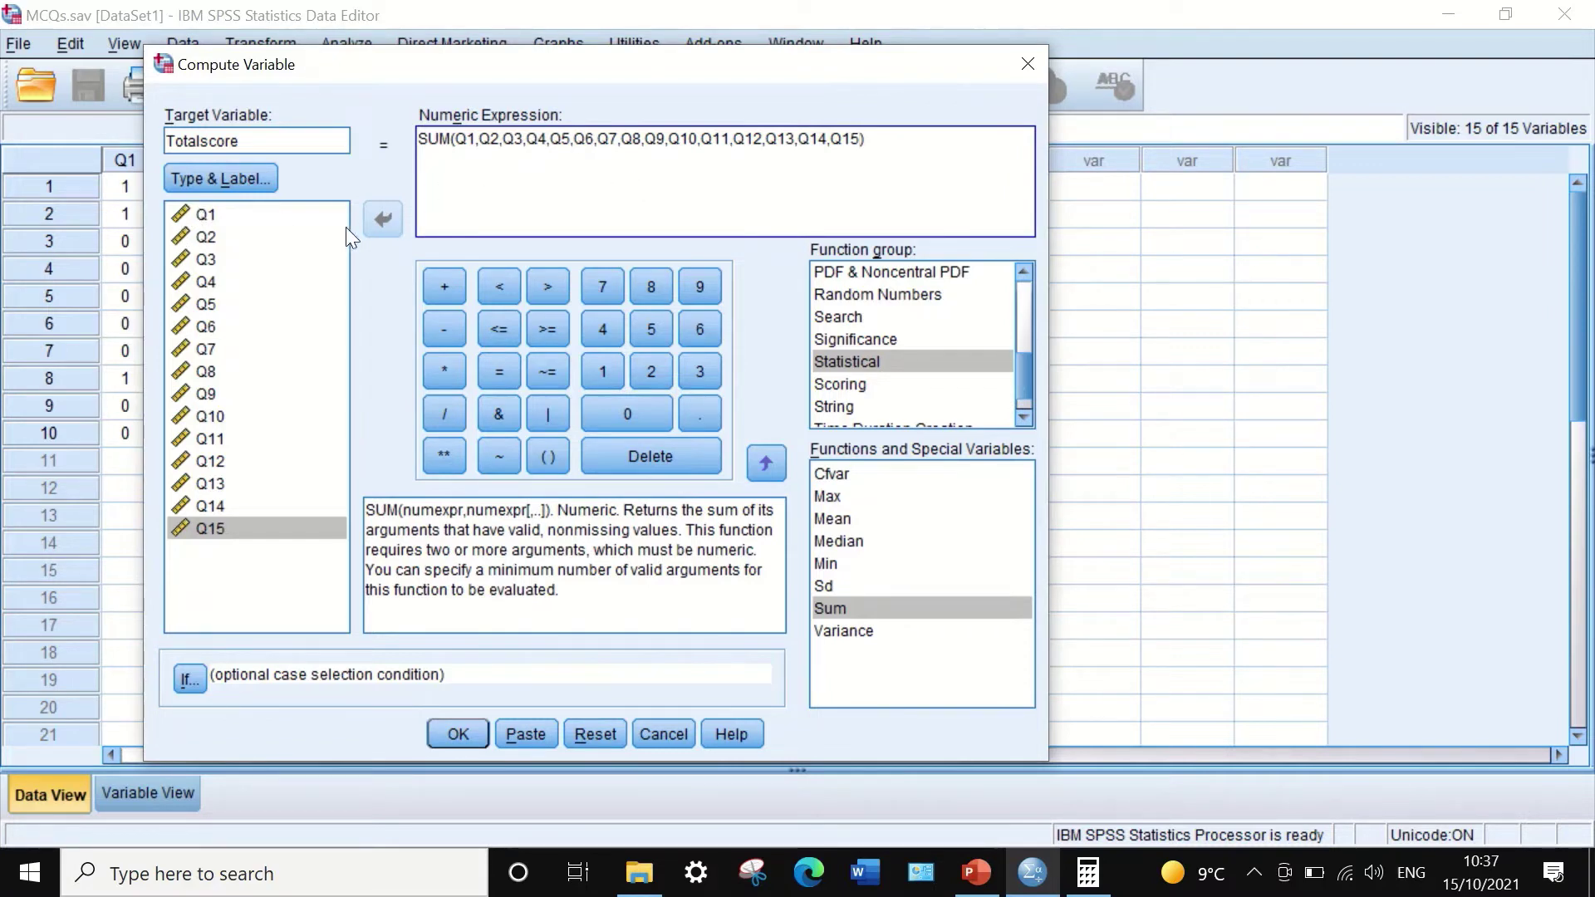
- Compute the Totalscore variable and narrow its column in the data grid to fit the name
click(452, 736)
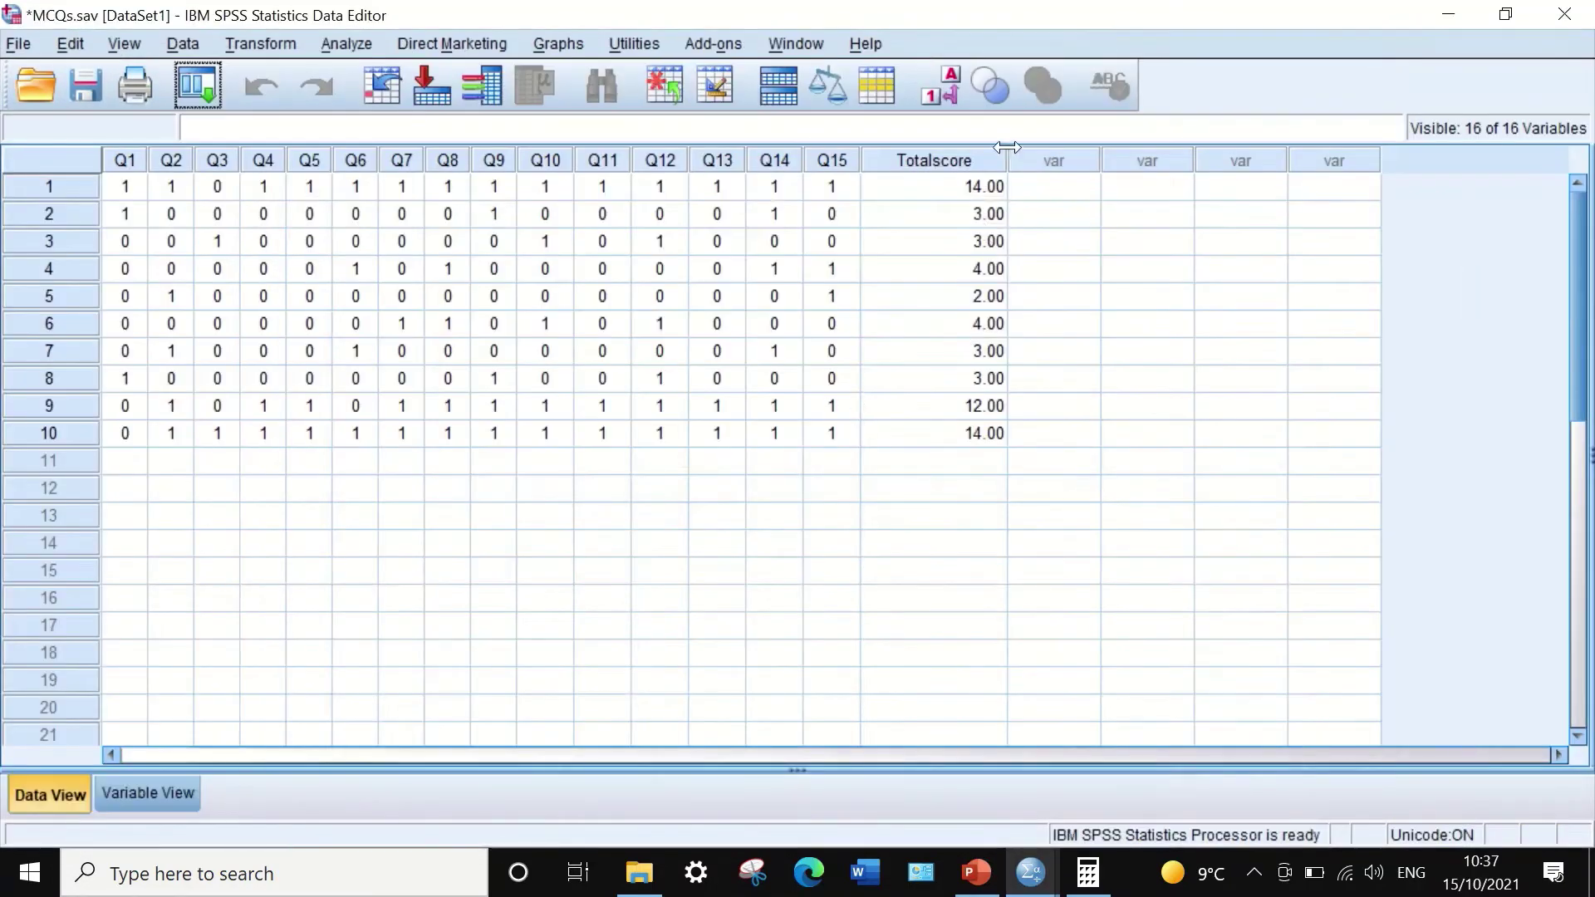
drag(1007, 147, 940, 150)
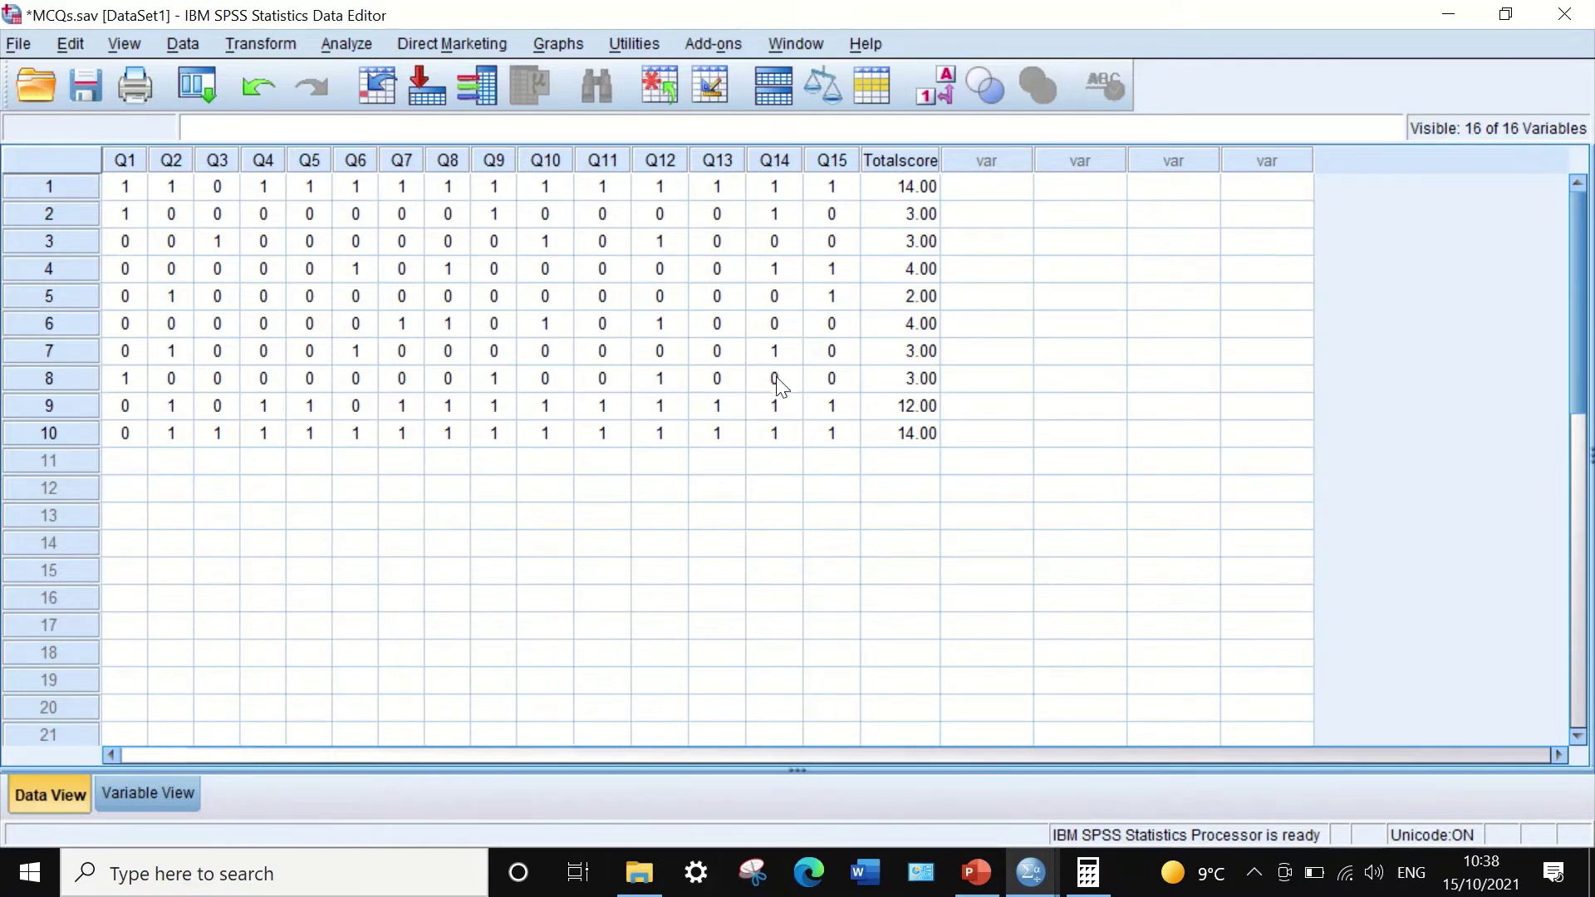
click(343, 43)
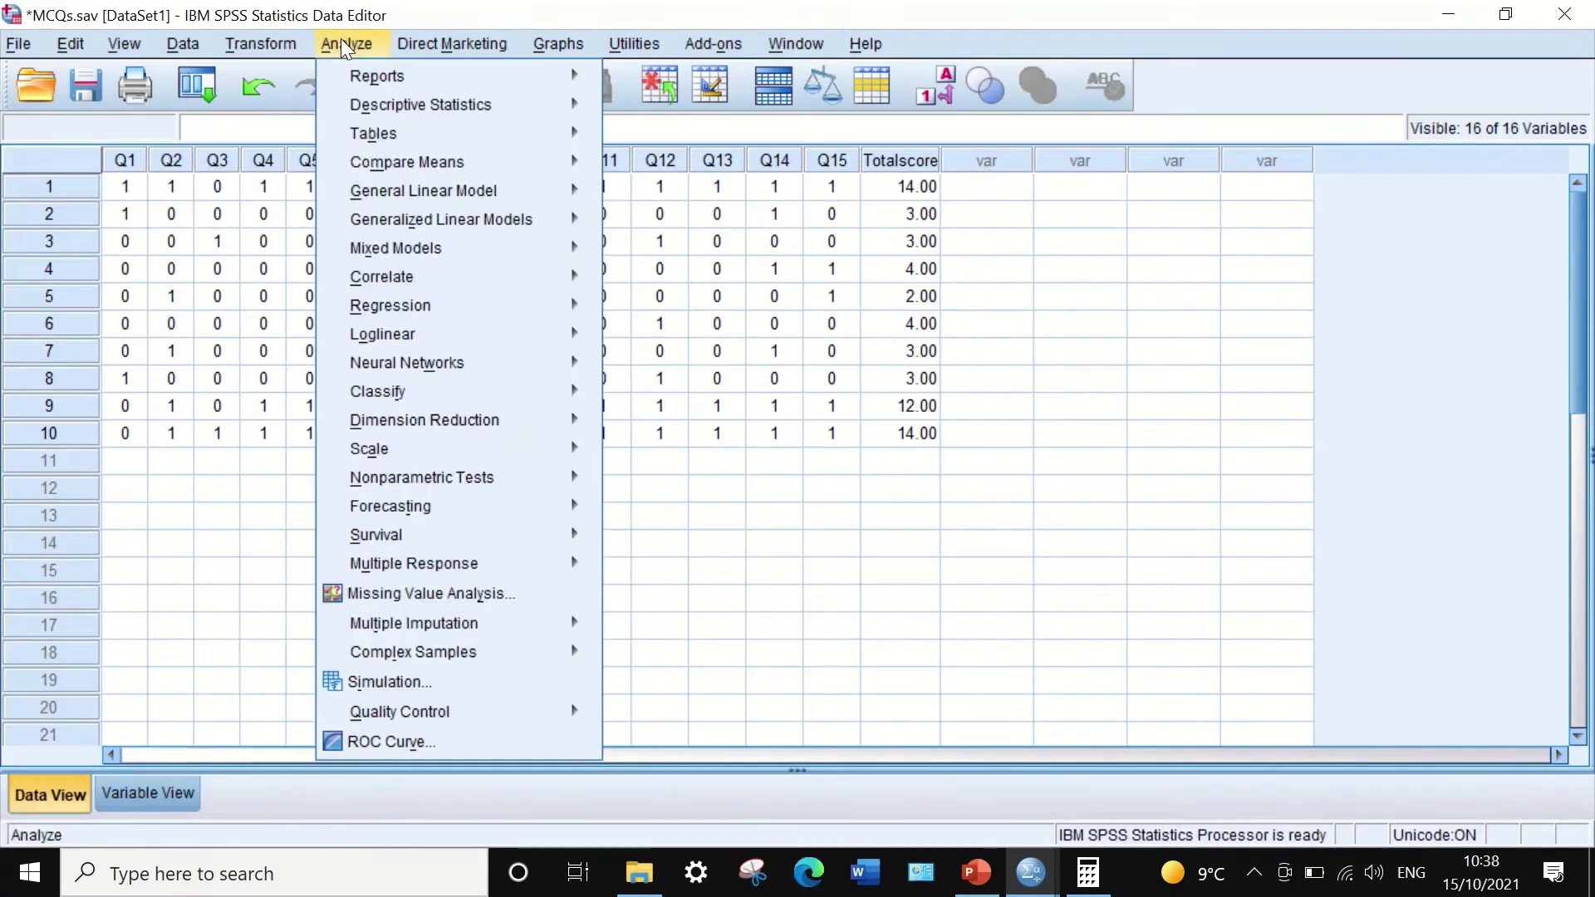
mouse_move(339, 112)
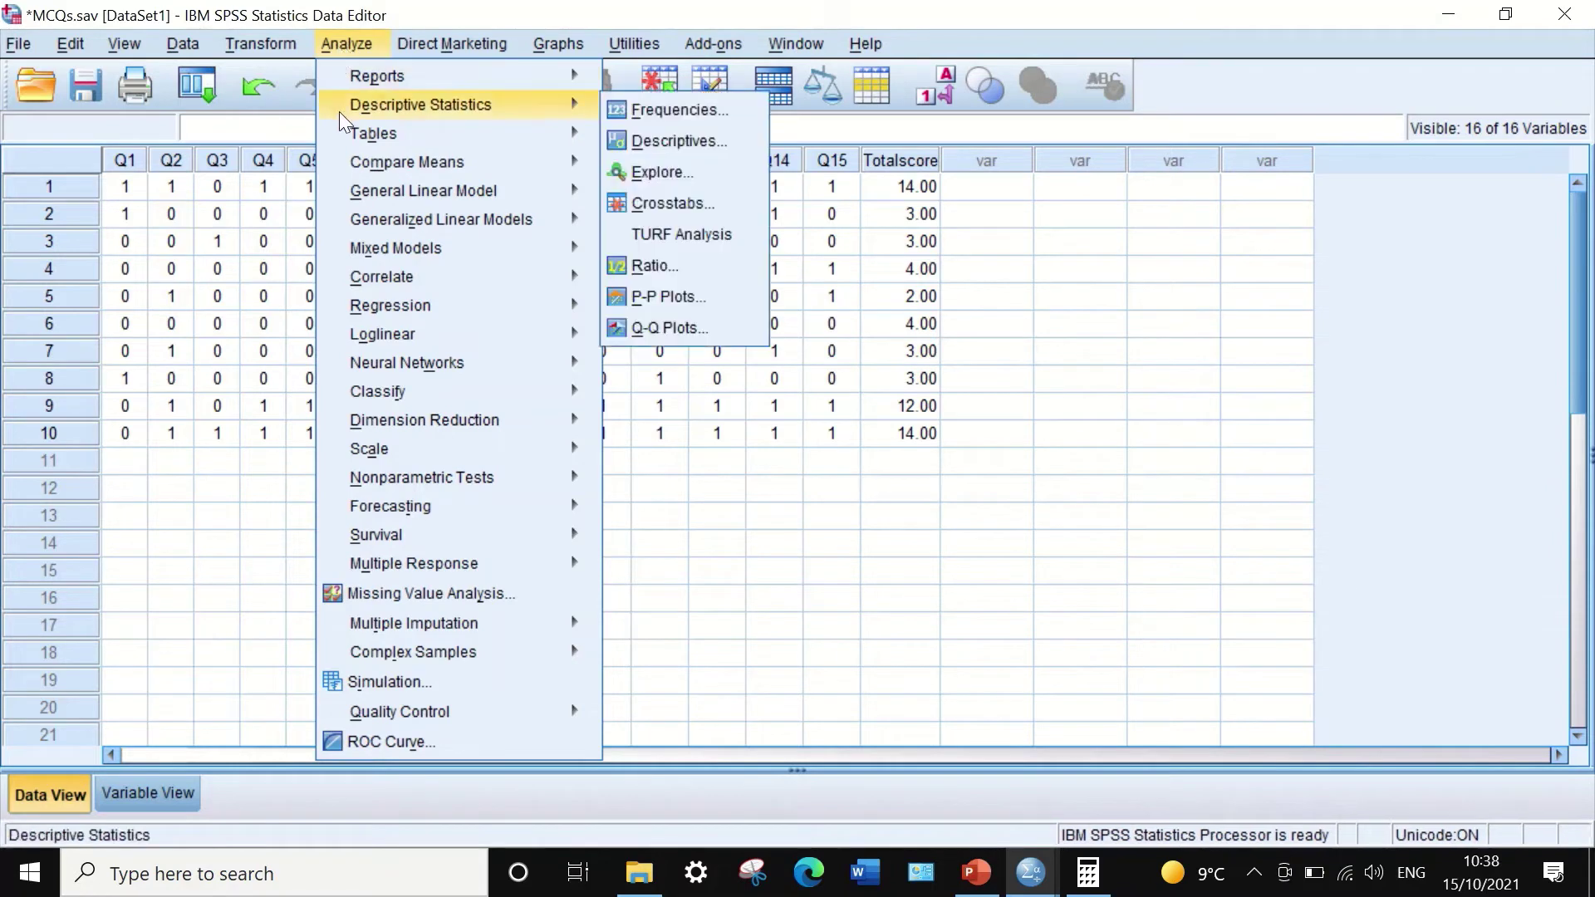
click(641, 104)
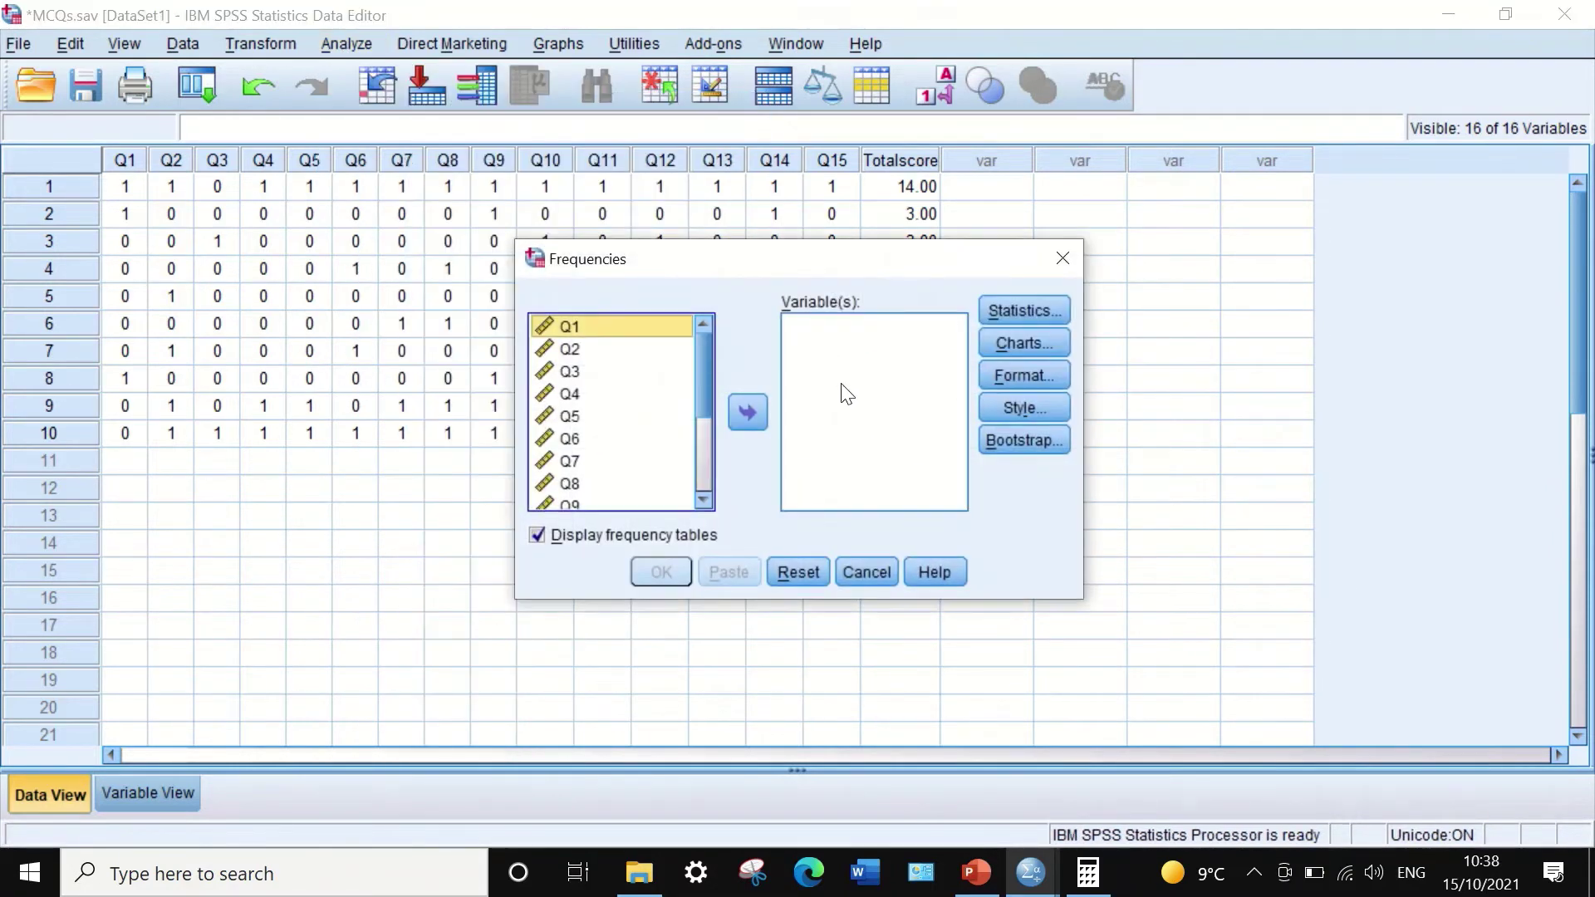
drag(702, 342, 713, 449)
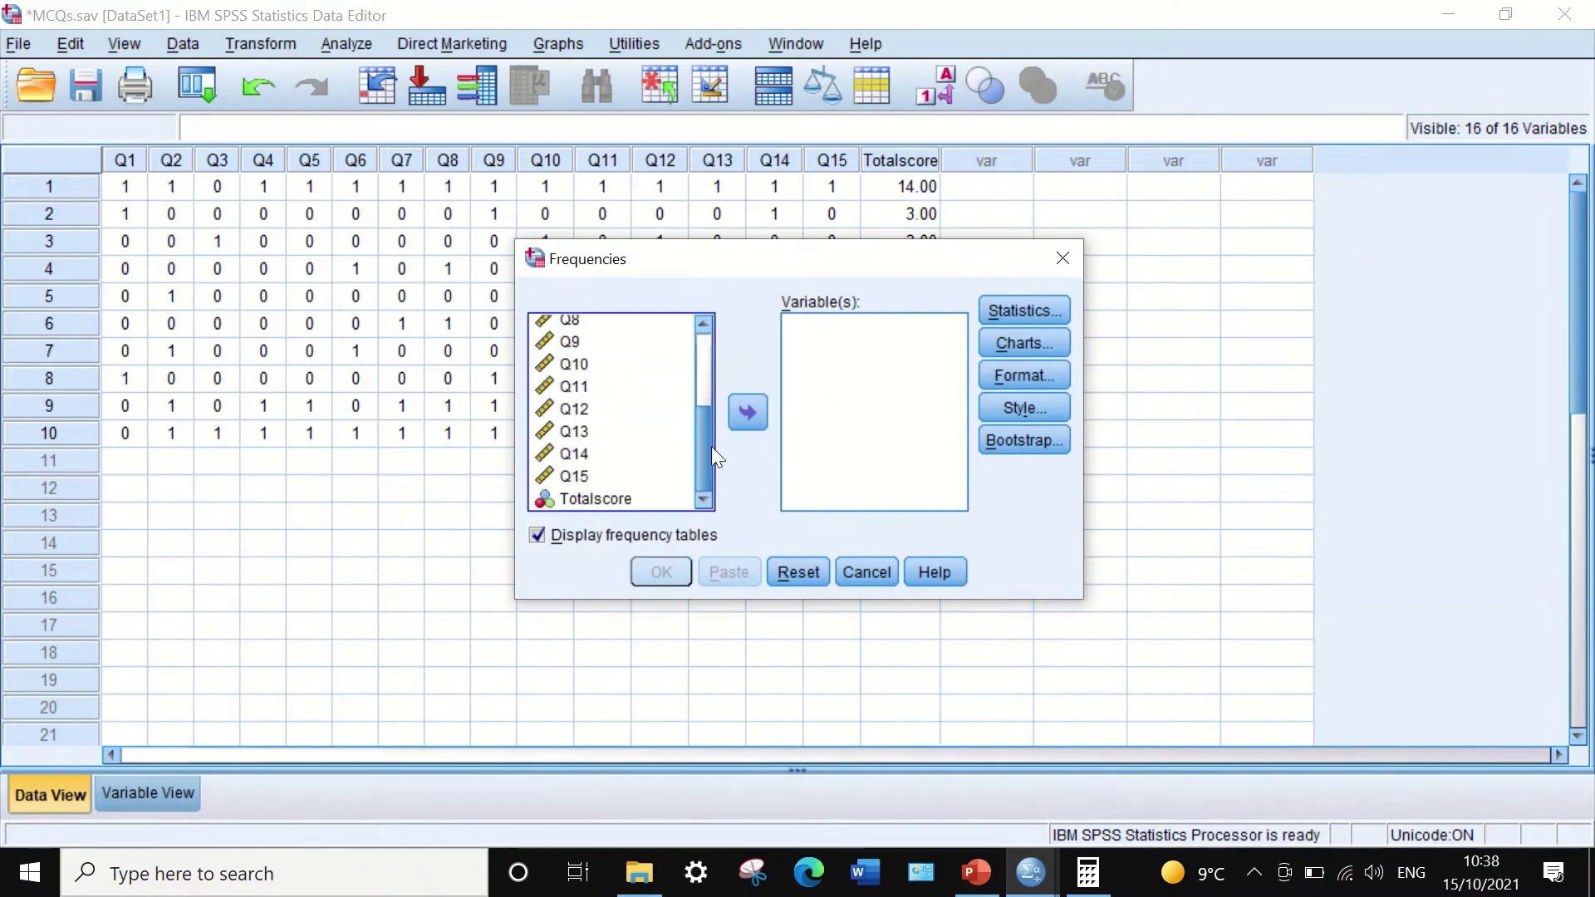
click(591, 500)
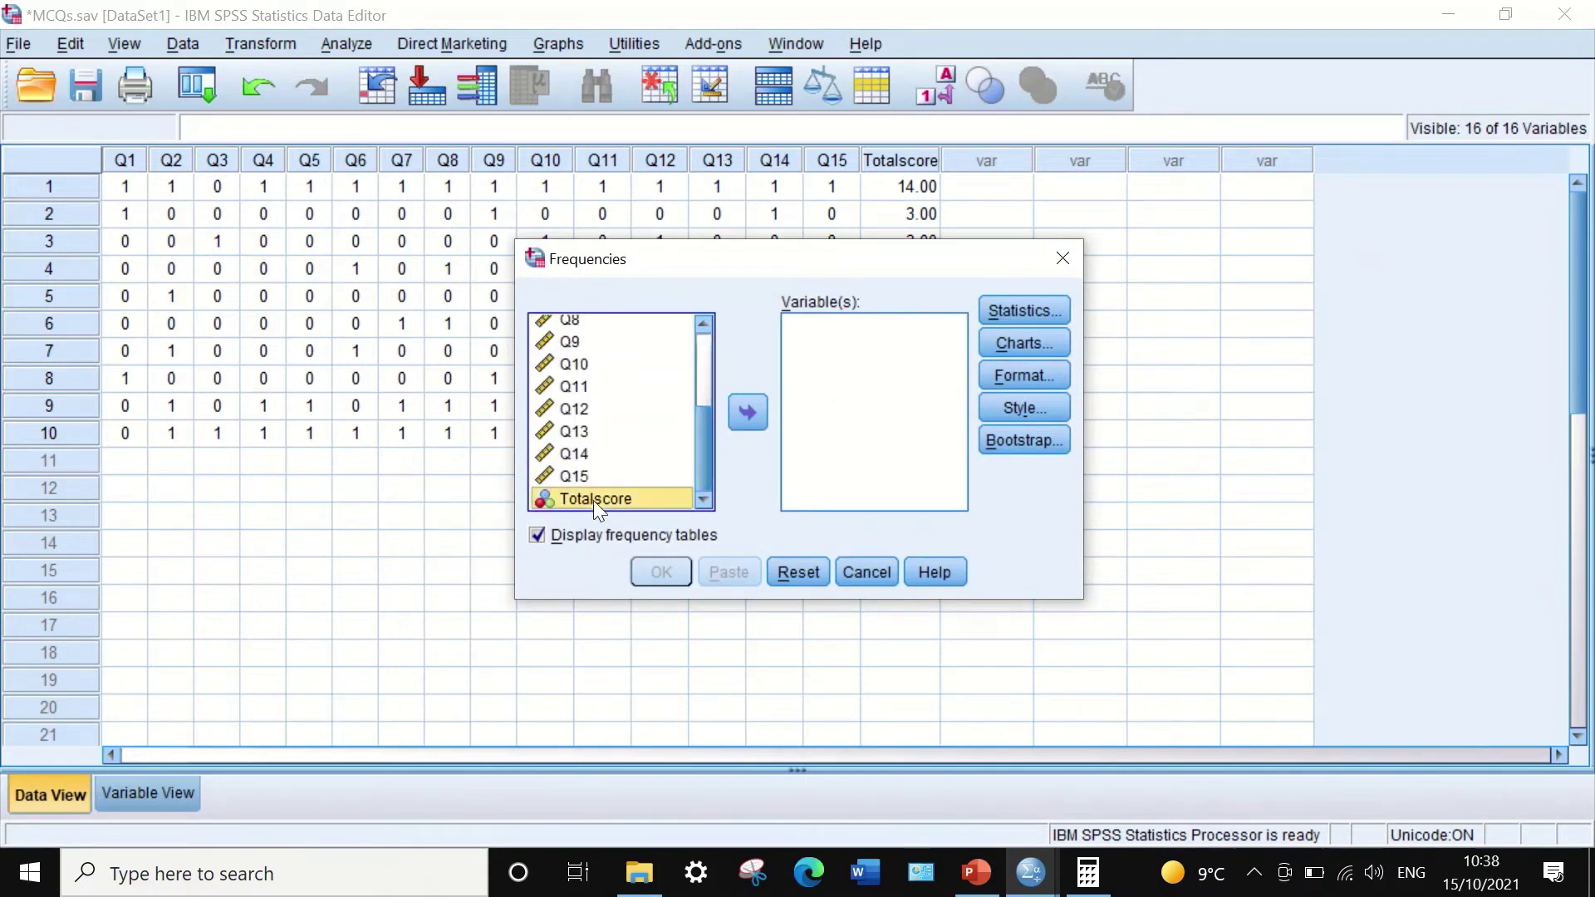
click(861, 572)
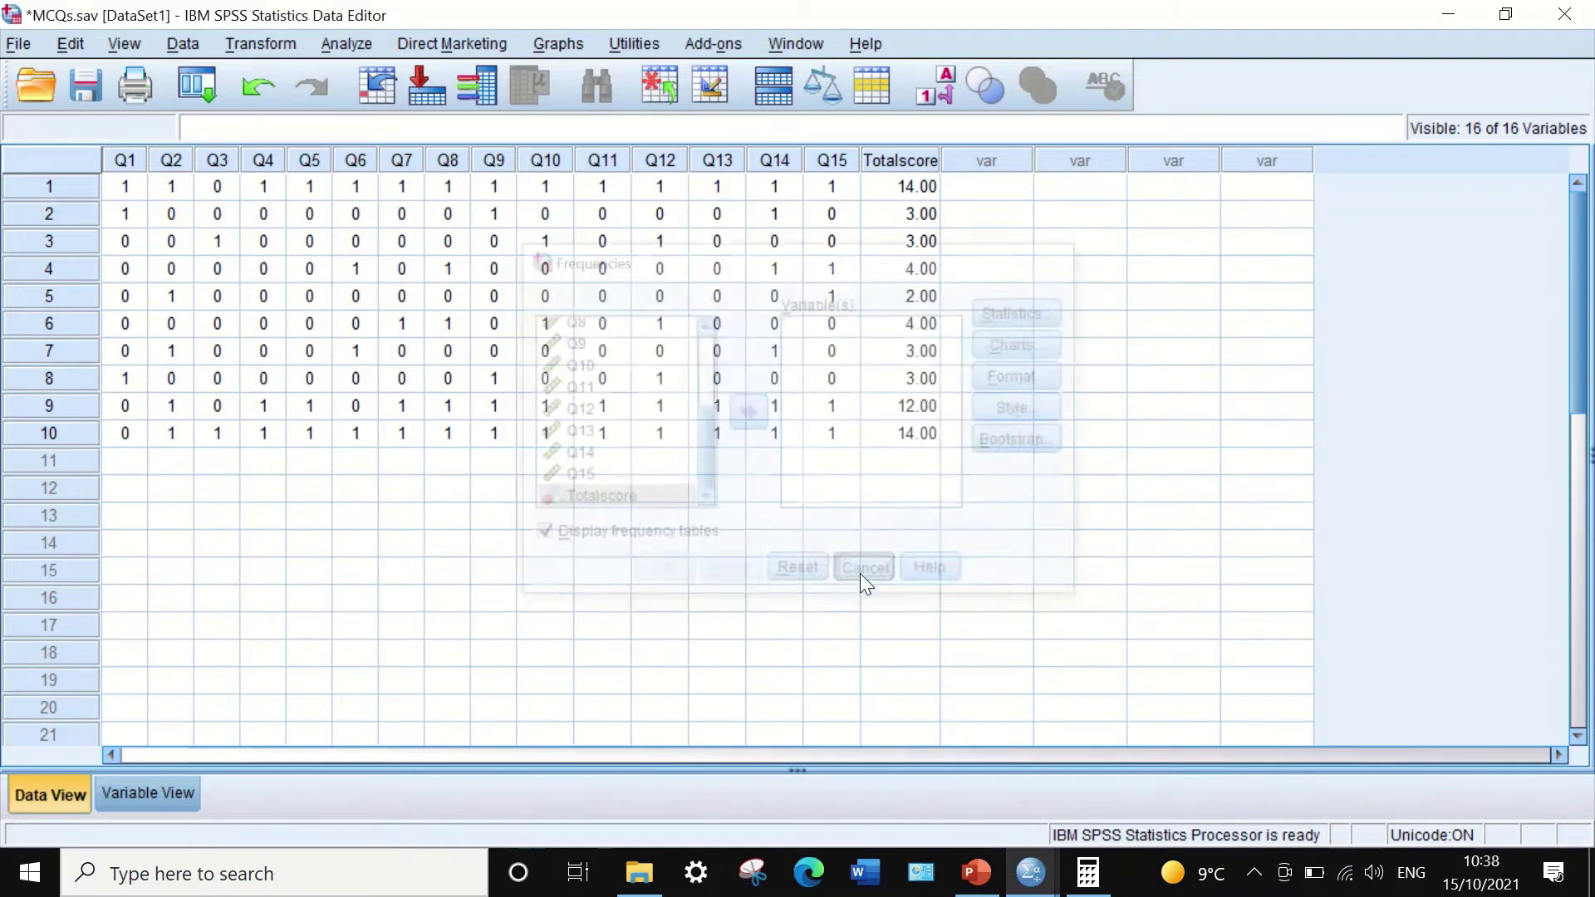
- Change the measurement level of the Totalscore variable to Scale in its variable definition
click(149, 795)
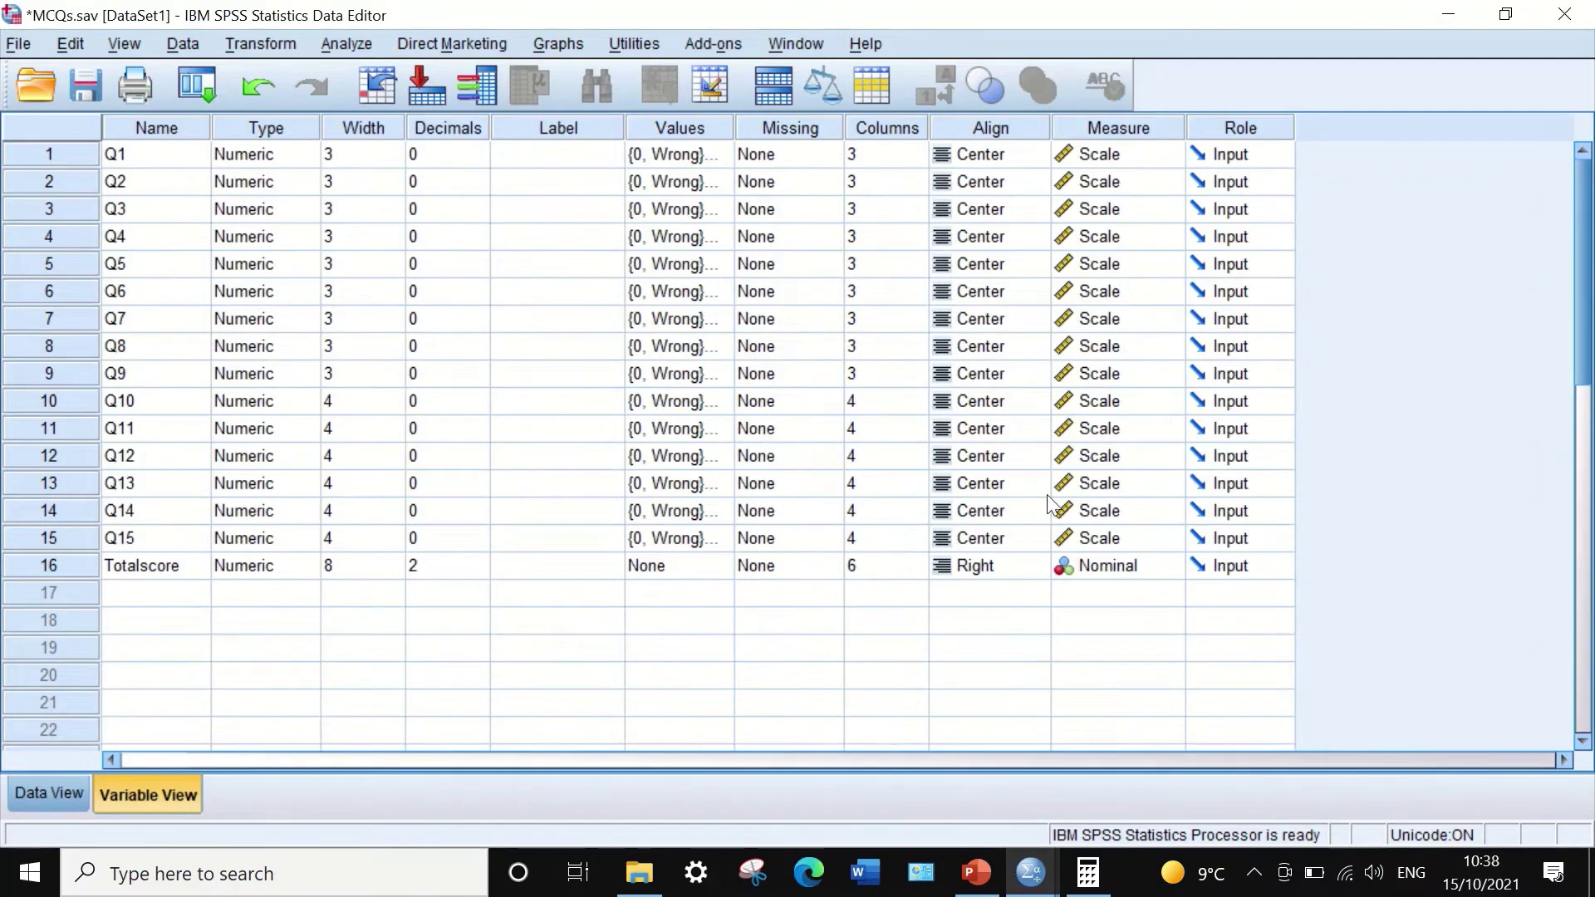
click(1163, 566)
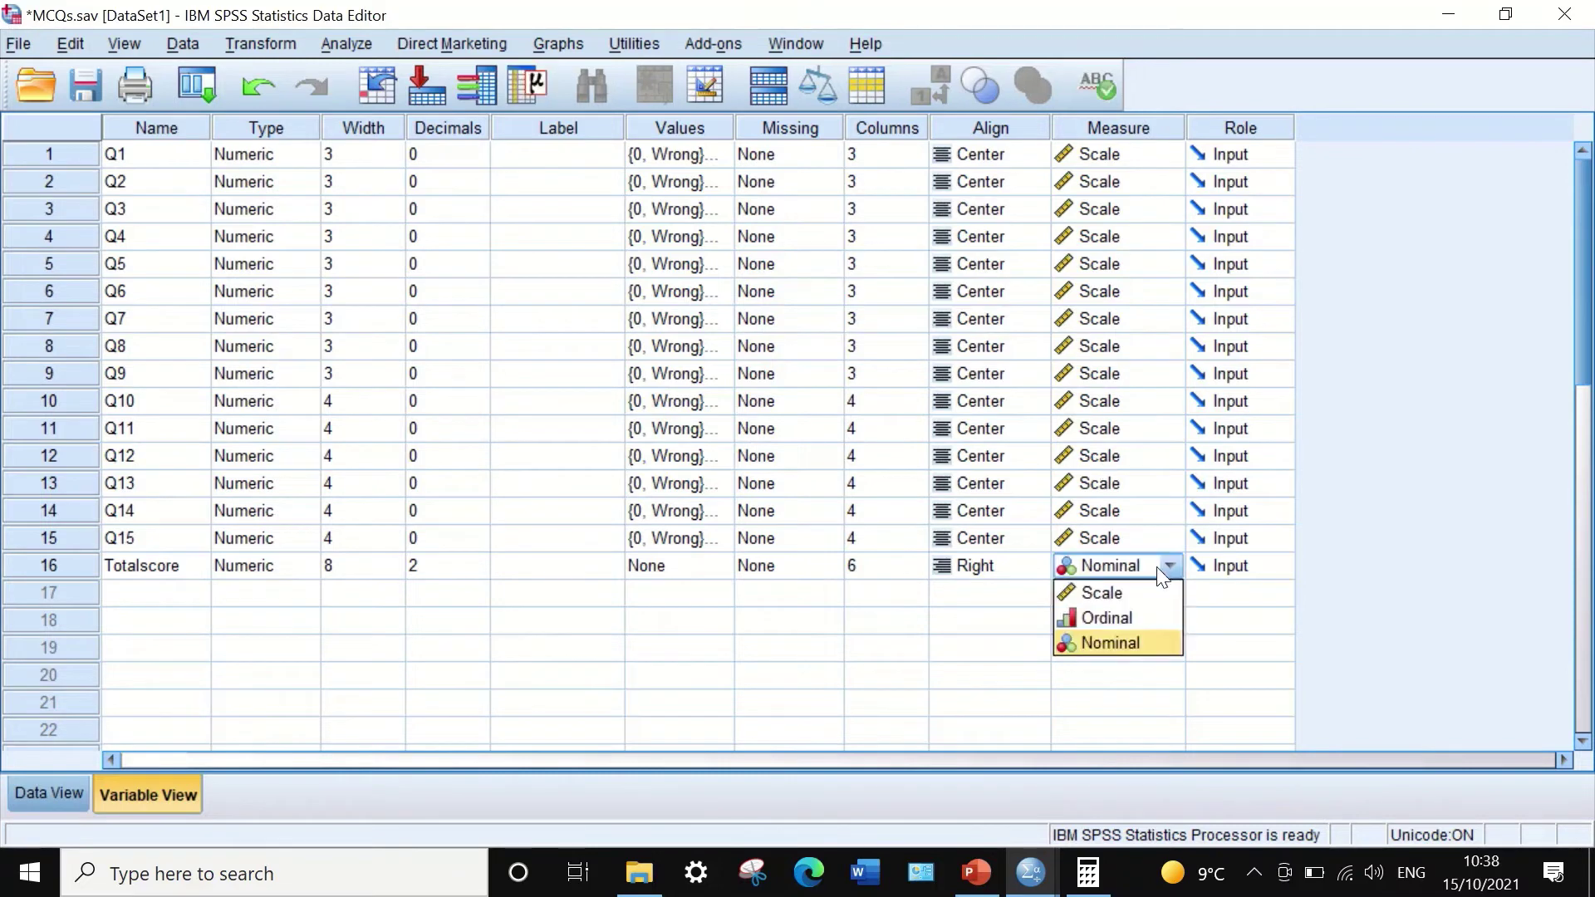
click(1123, 597)
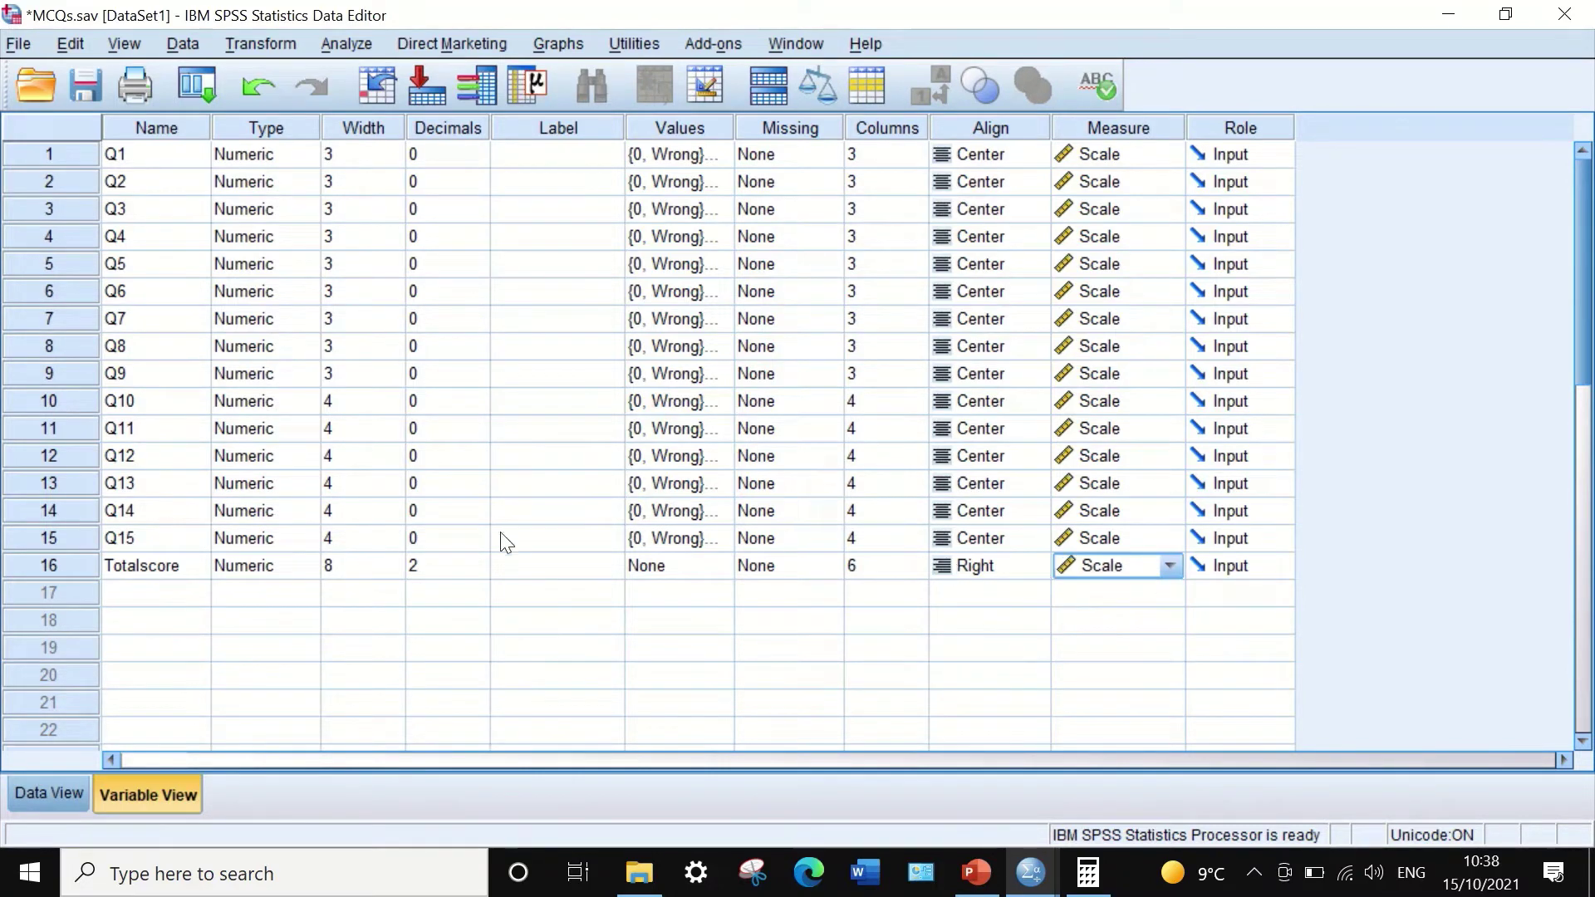
click(581, 625)
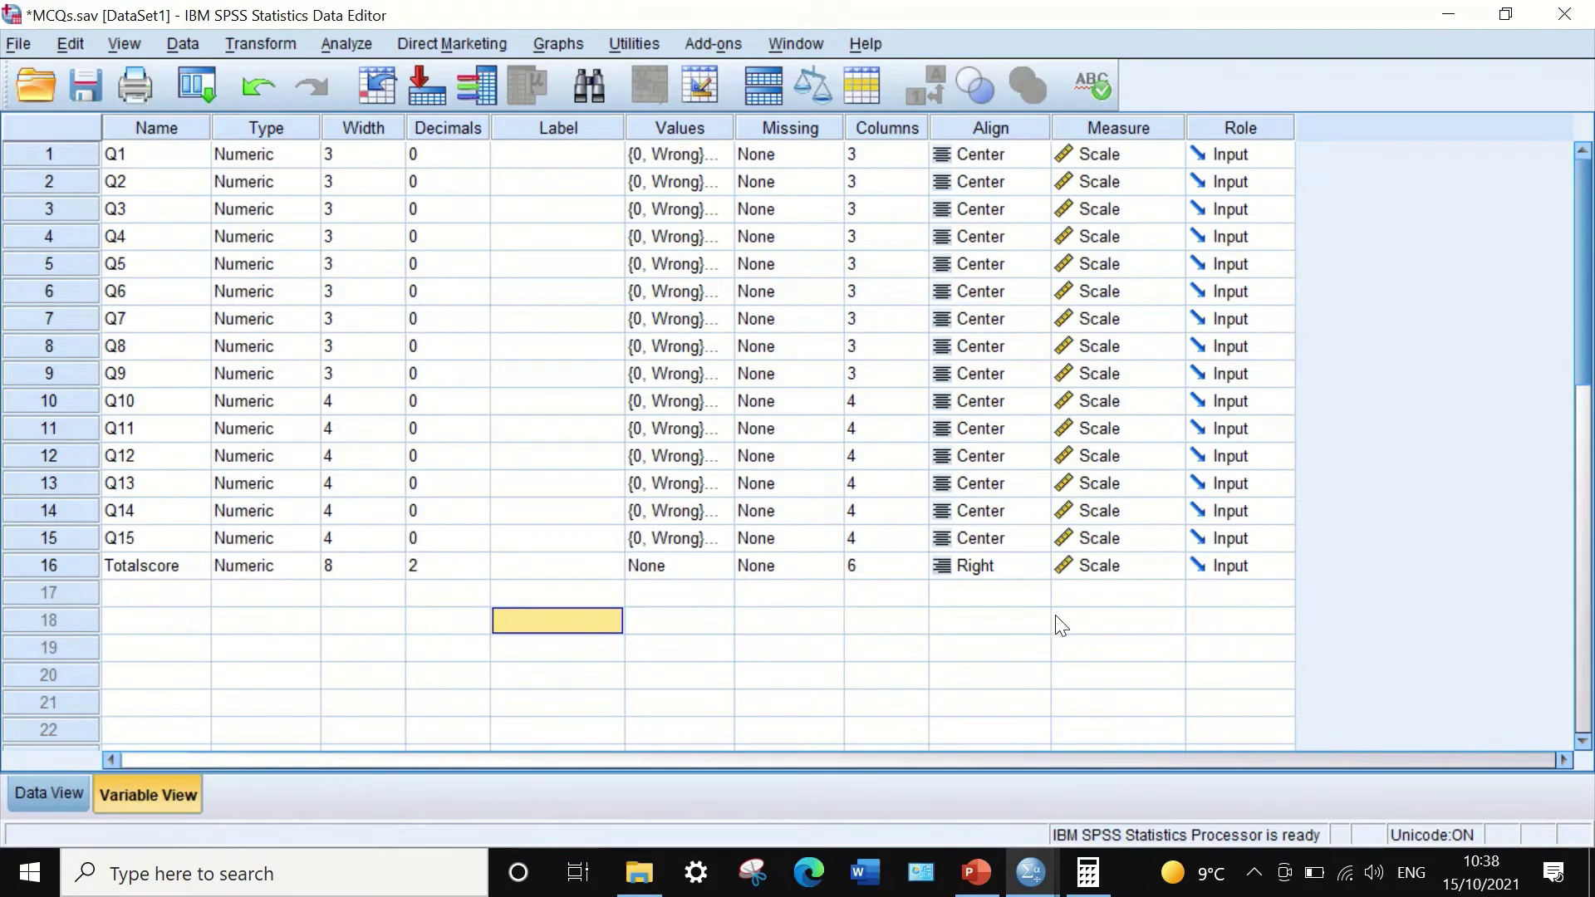
- Return to the data grid and set up a Frequencies analysis with Totalscore as its only variable
click(53, 791)
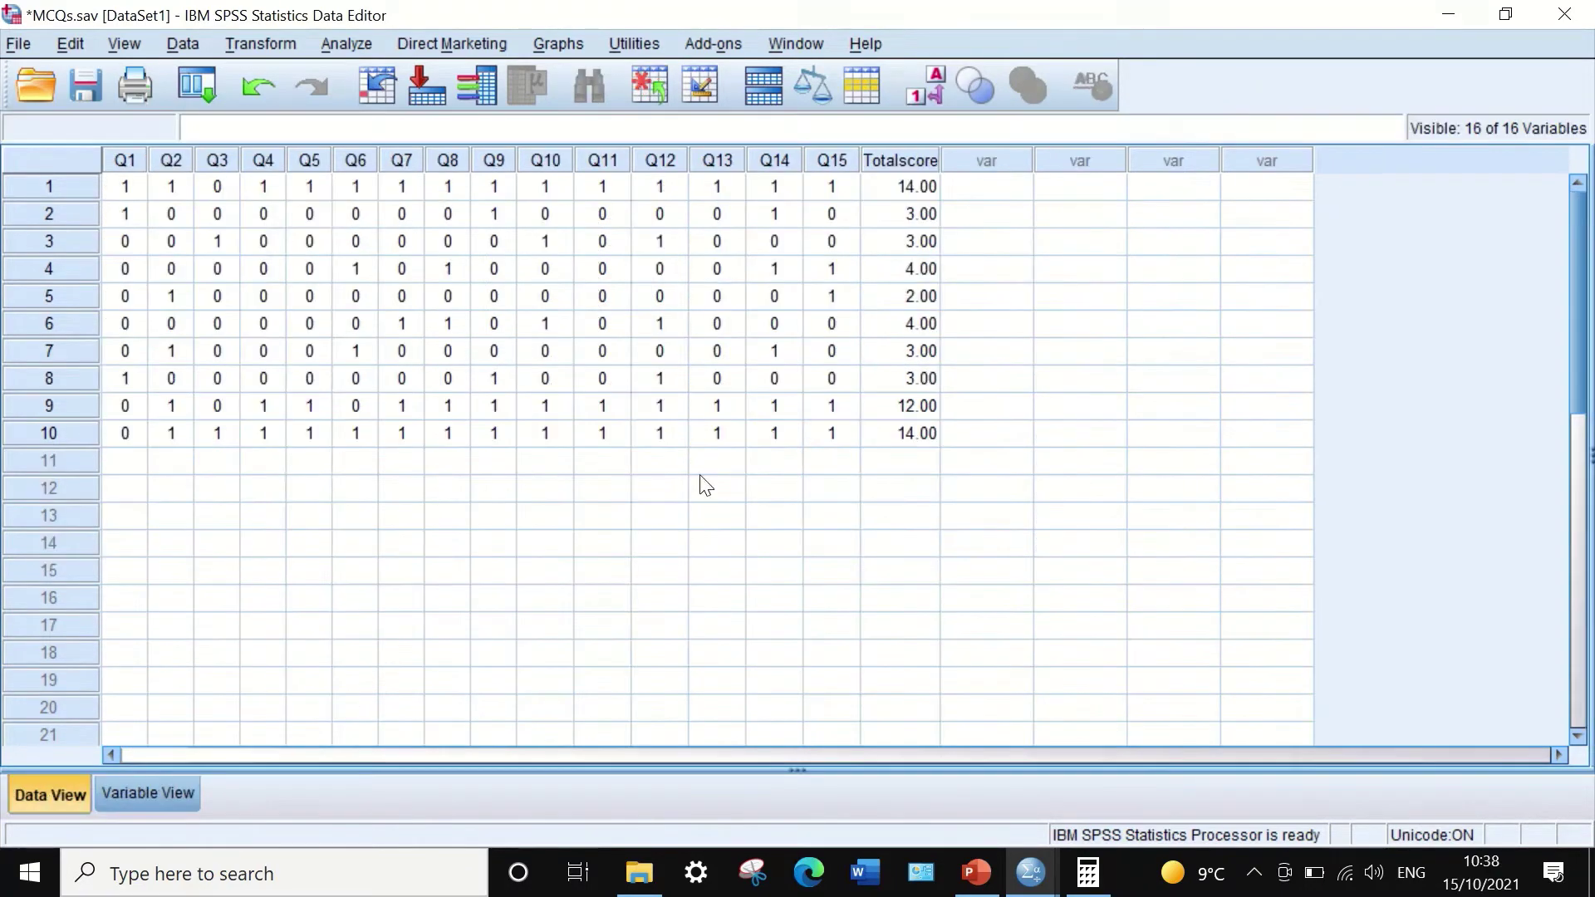
click(337, 39)
mouse_move(397, 101)
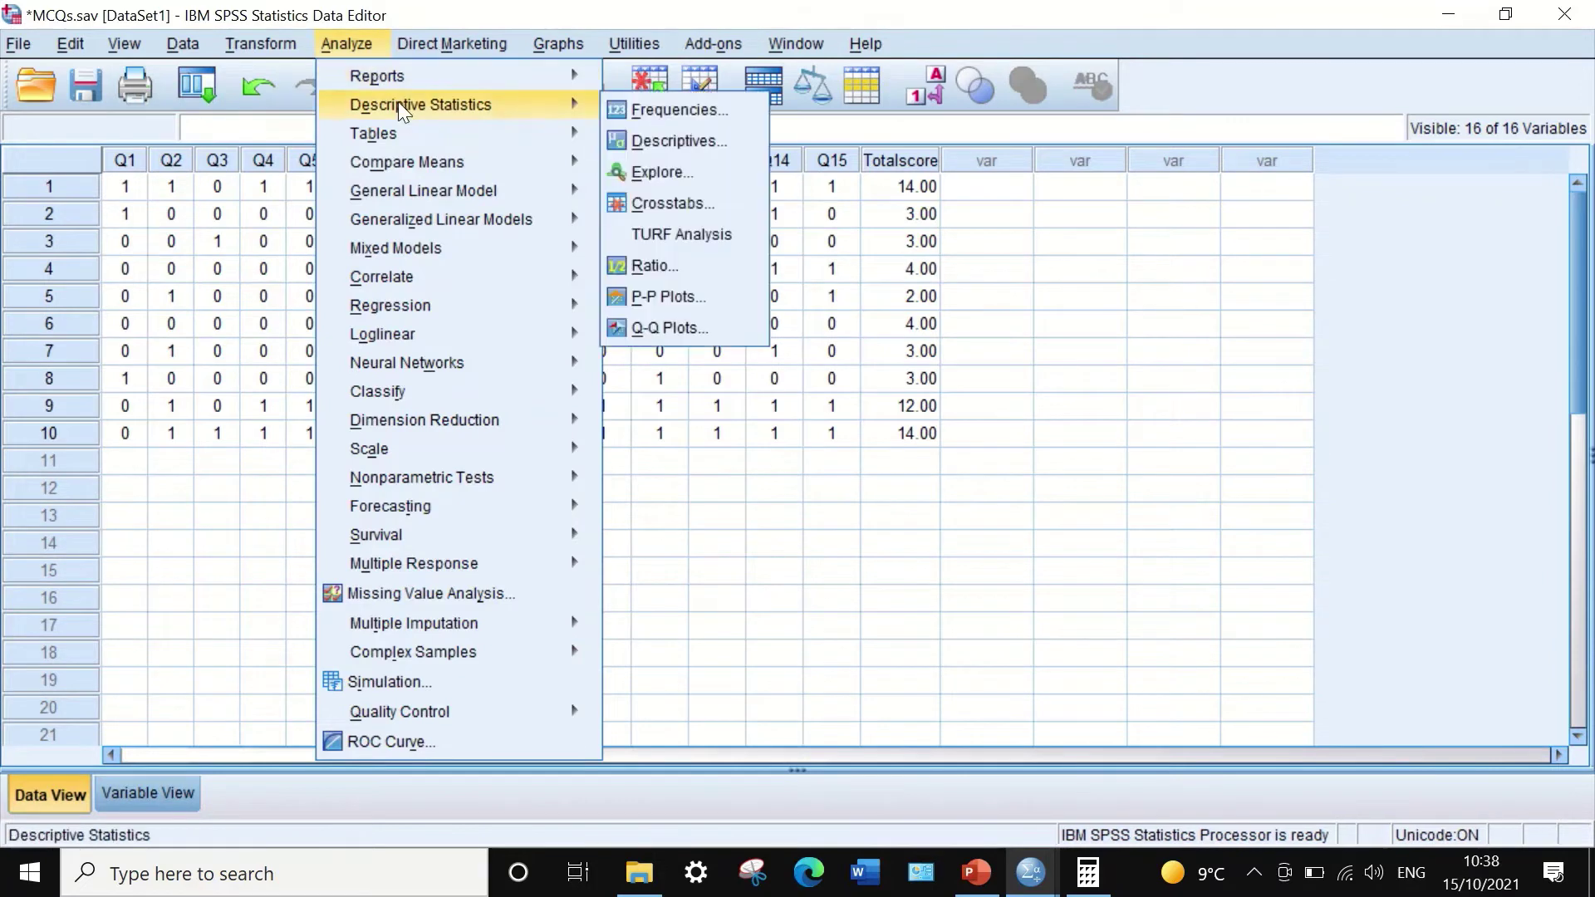
click(680, 108)
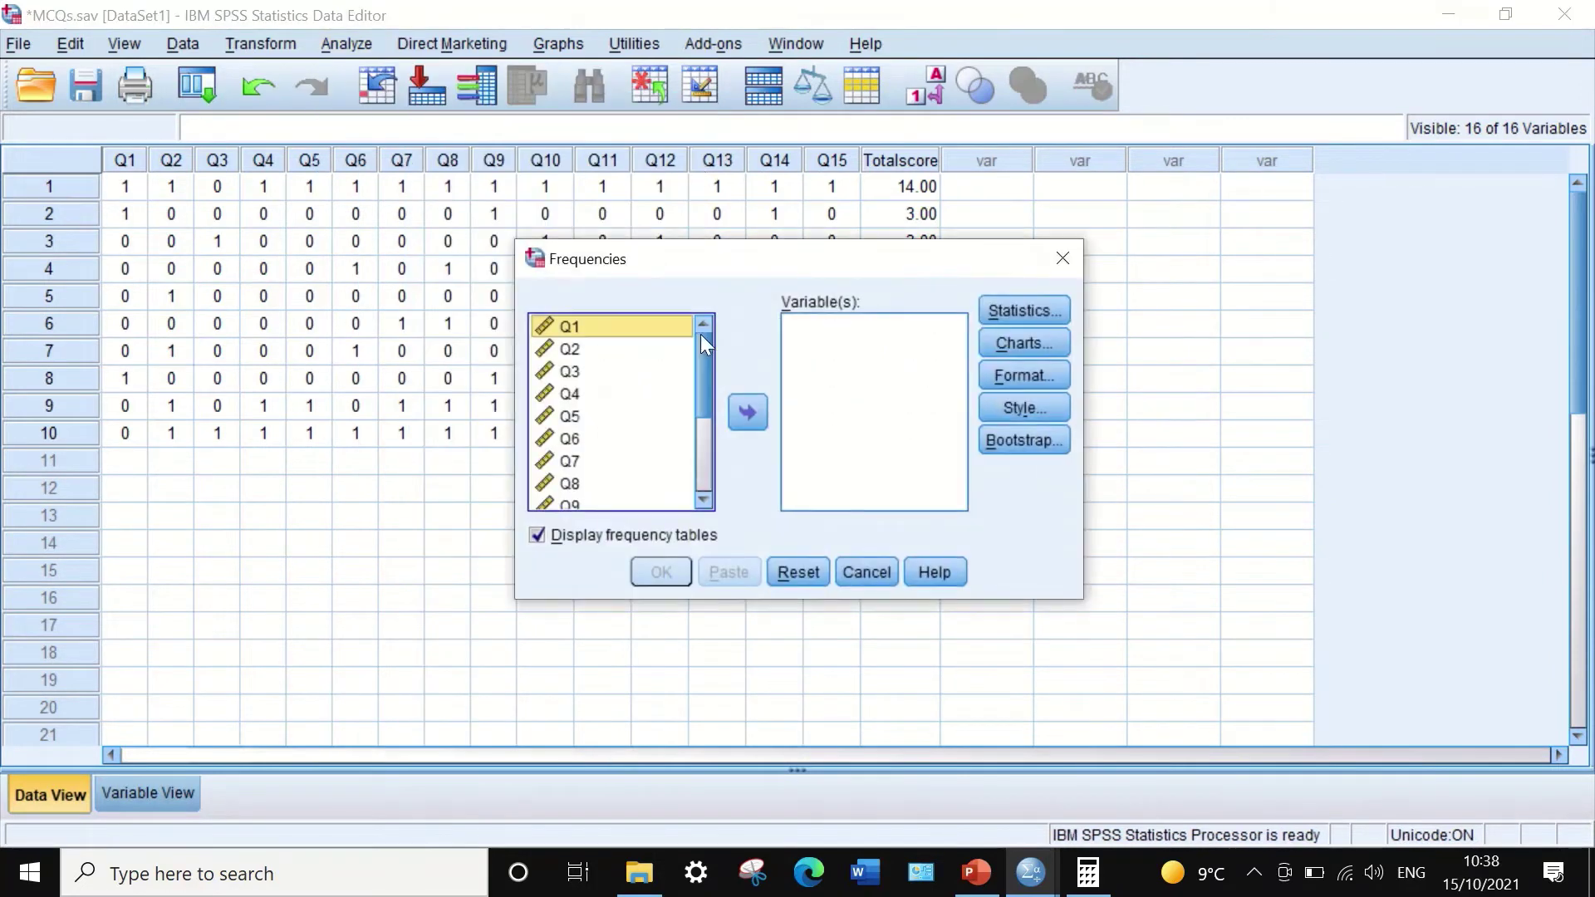
drag(695, 342, 696, 398)
click(605, 497)
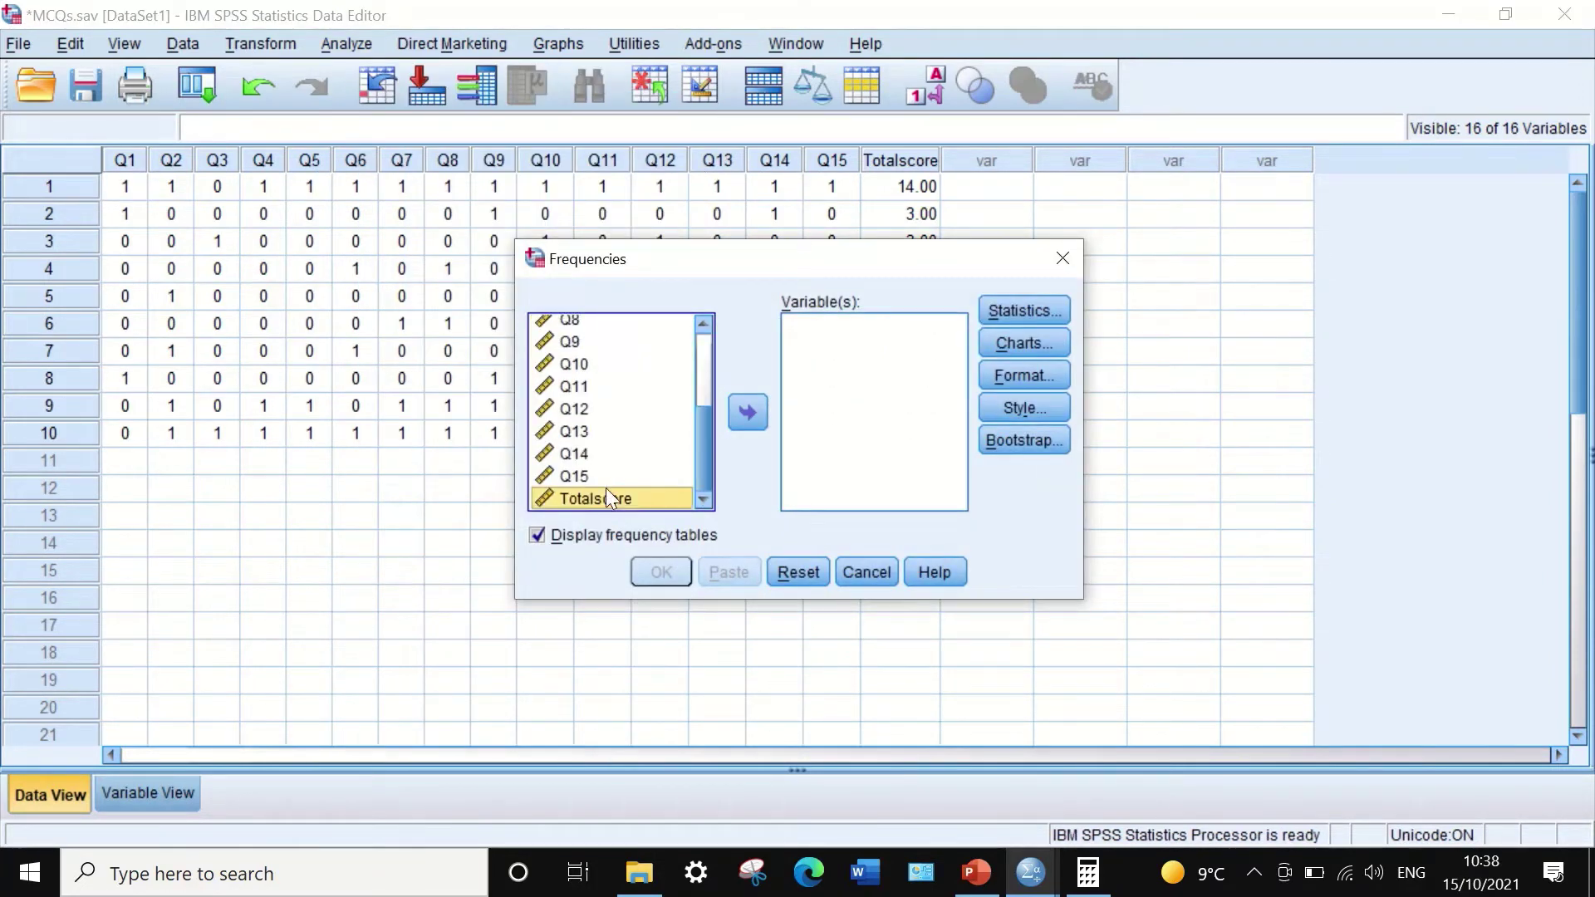
click(757, 407)
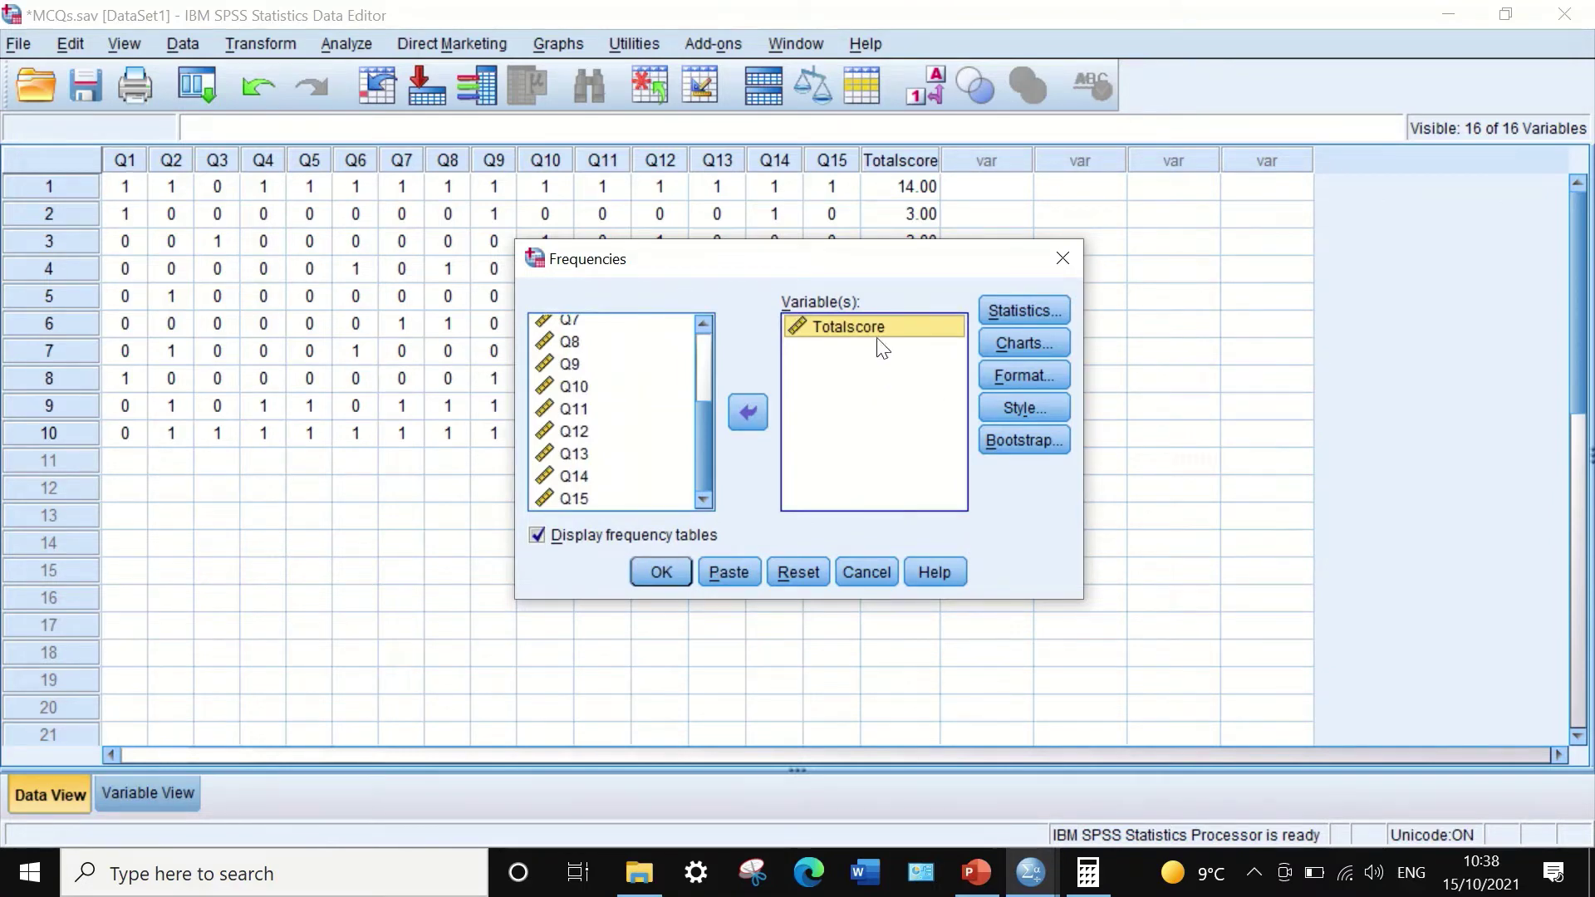
- Request the mean and variance as Frequencies statistics for Totalscore and run the analysis
click(1007, 309)
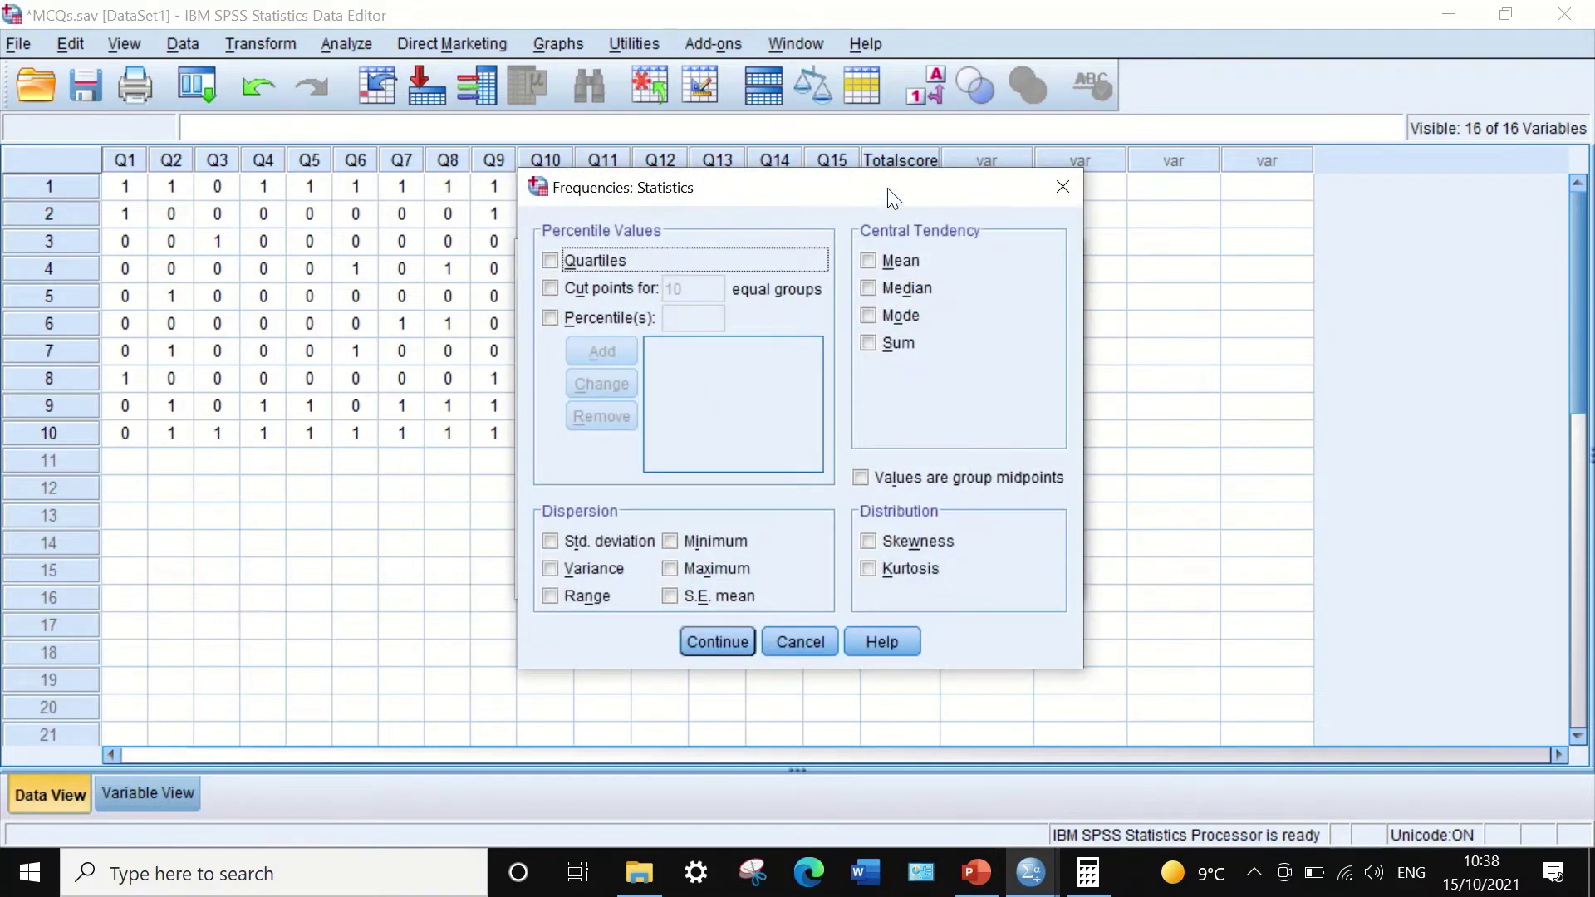
drag(887, 184, 825, 191)
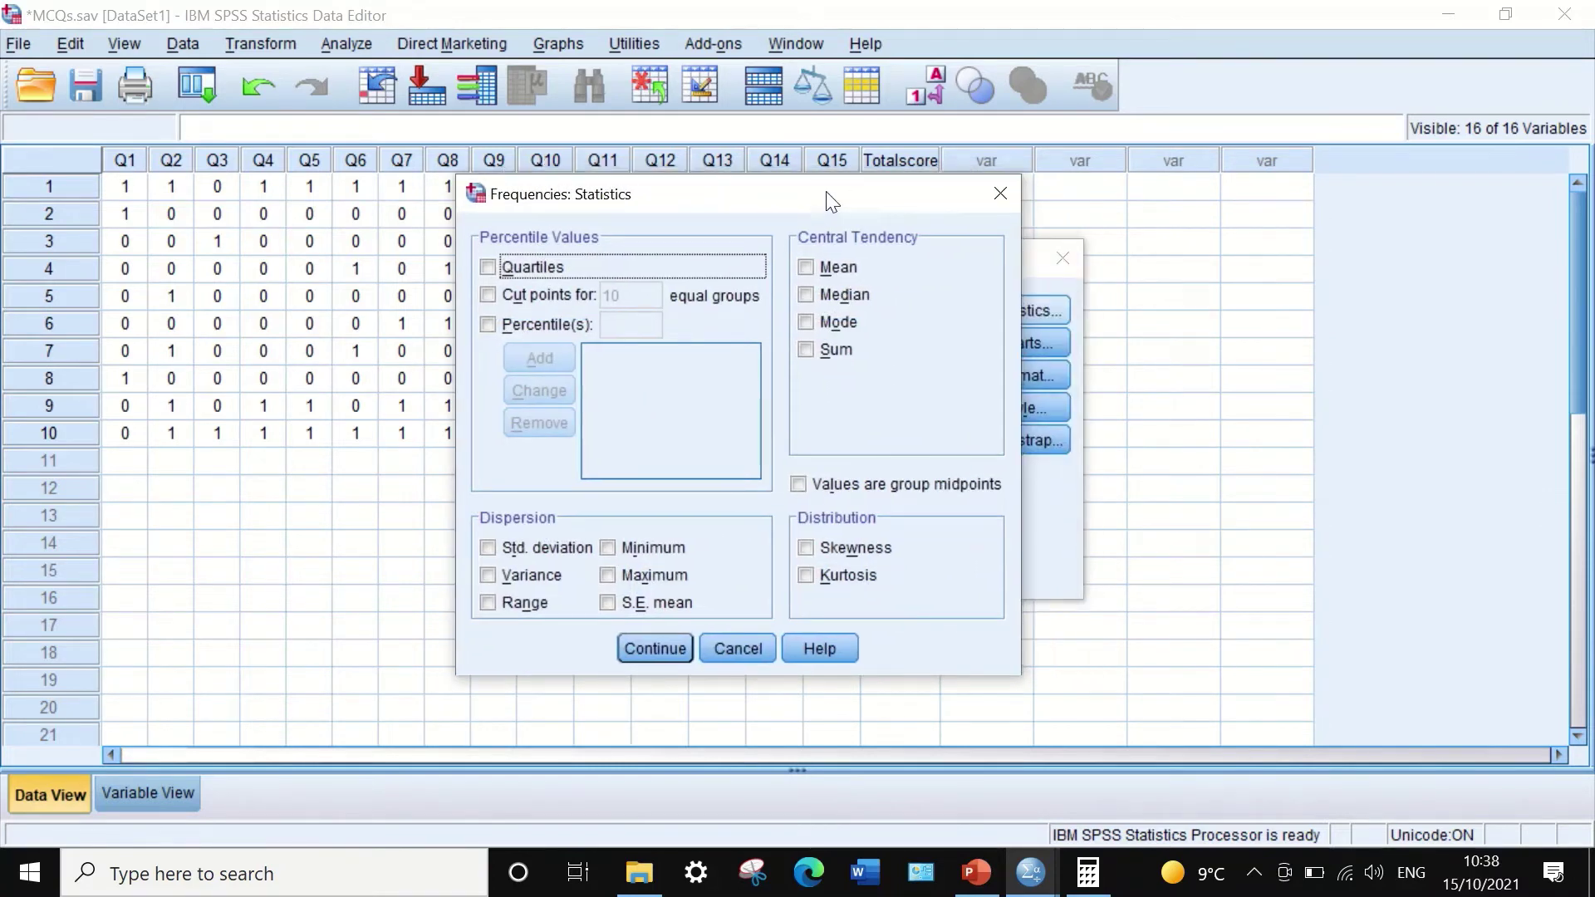
click(805, 267)
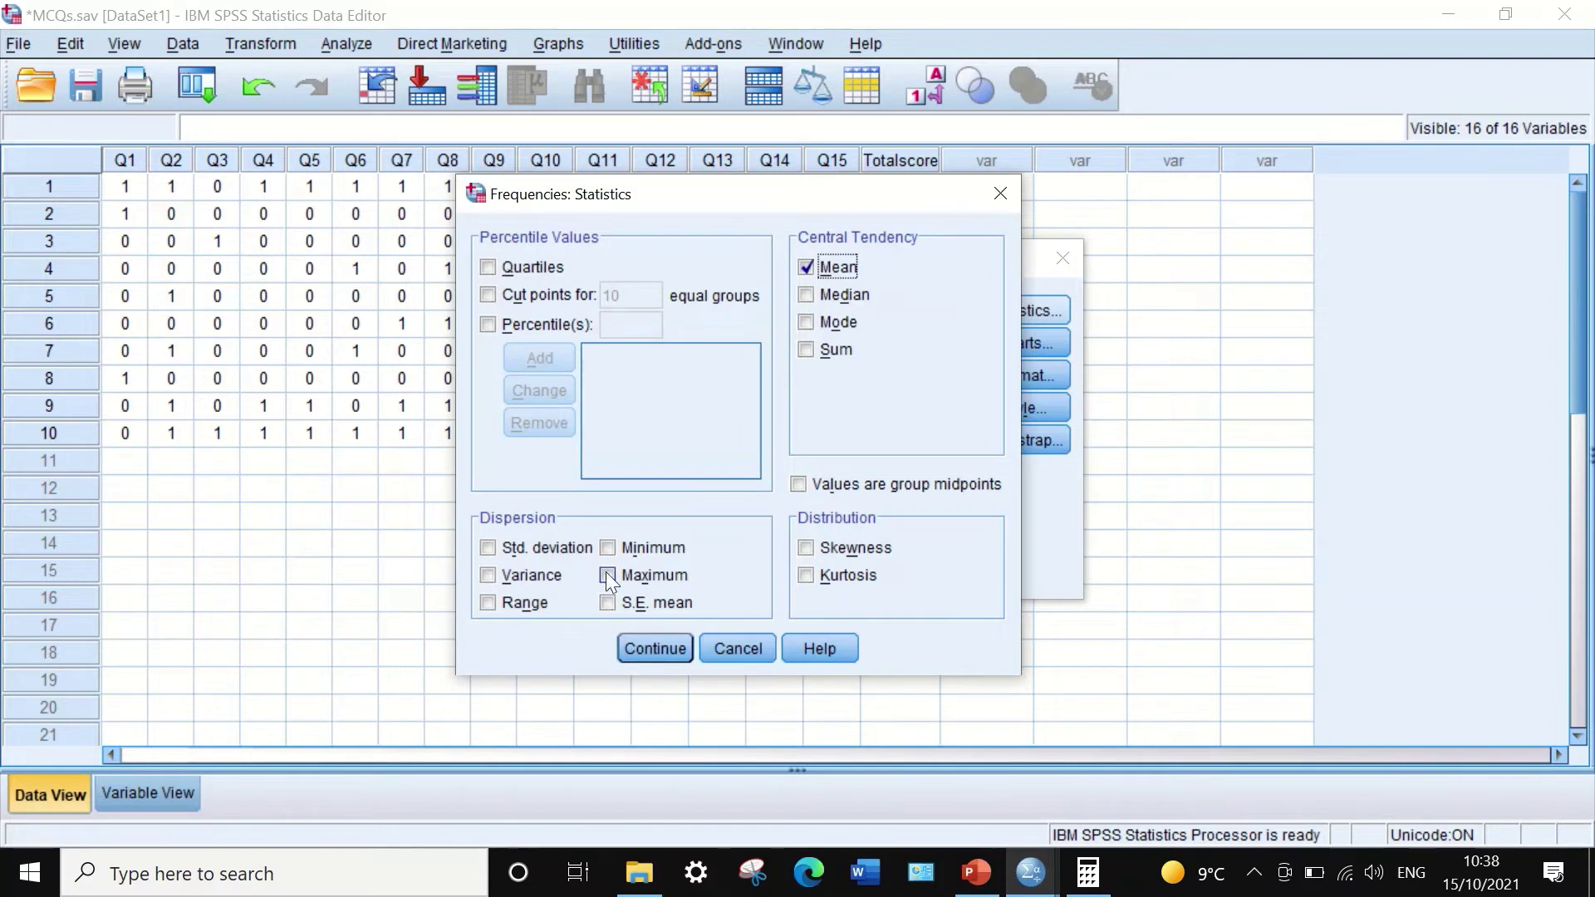
click(491, 573)
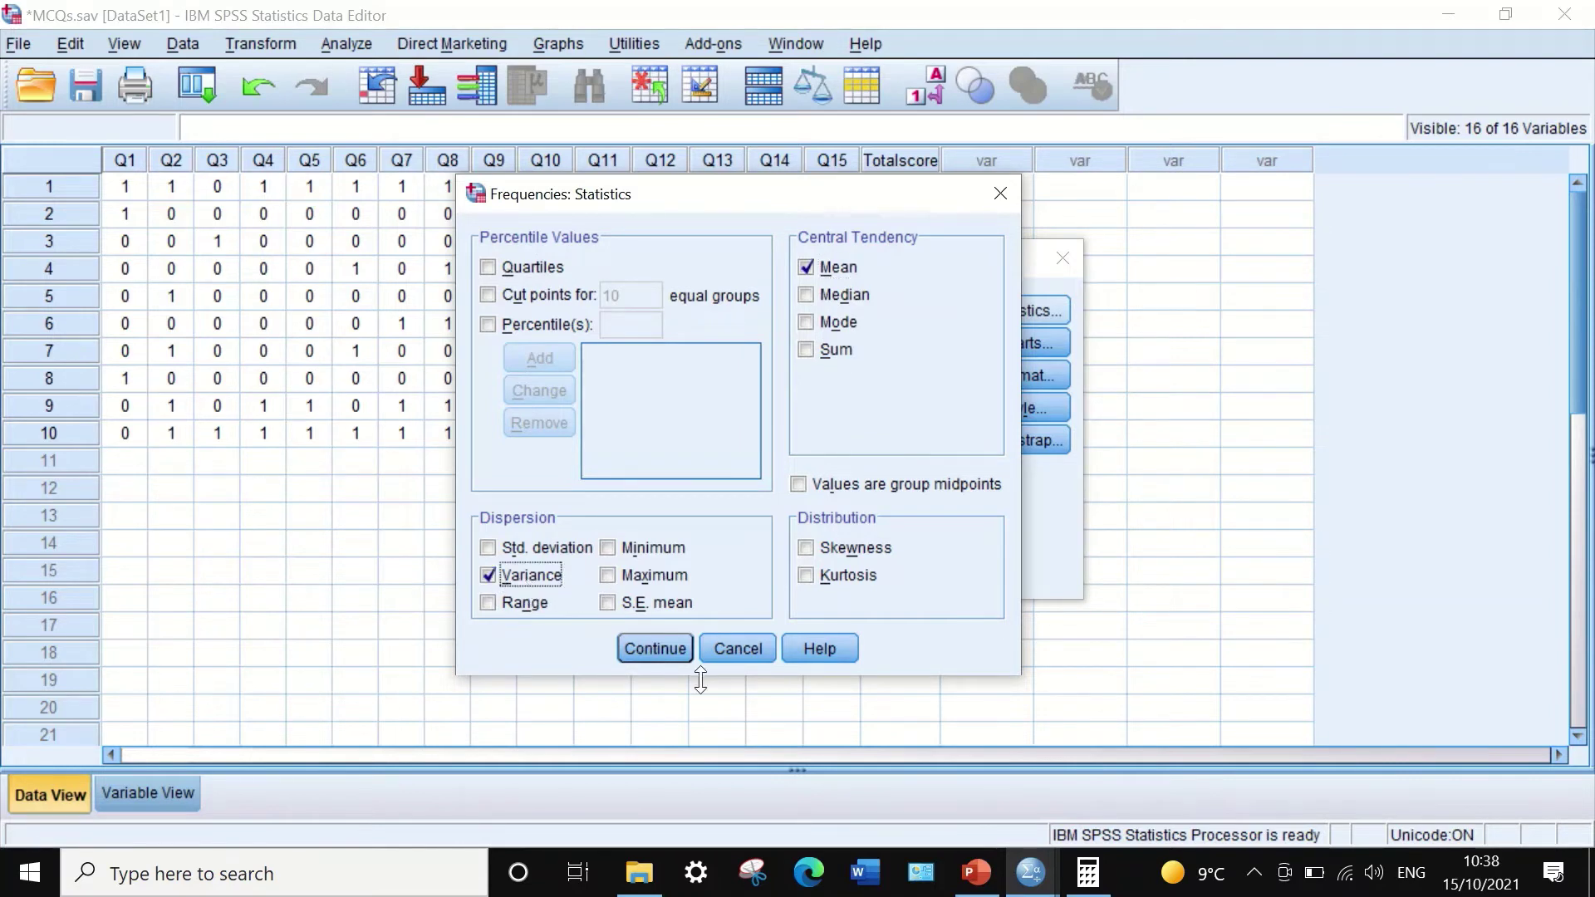
click(655, 647)
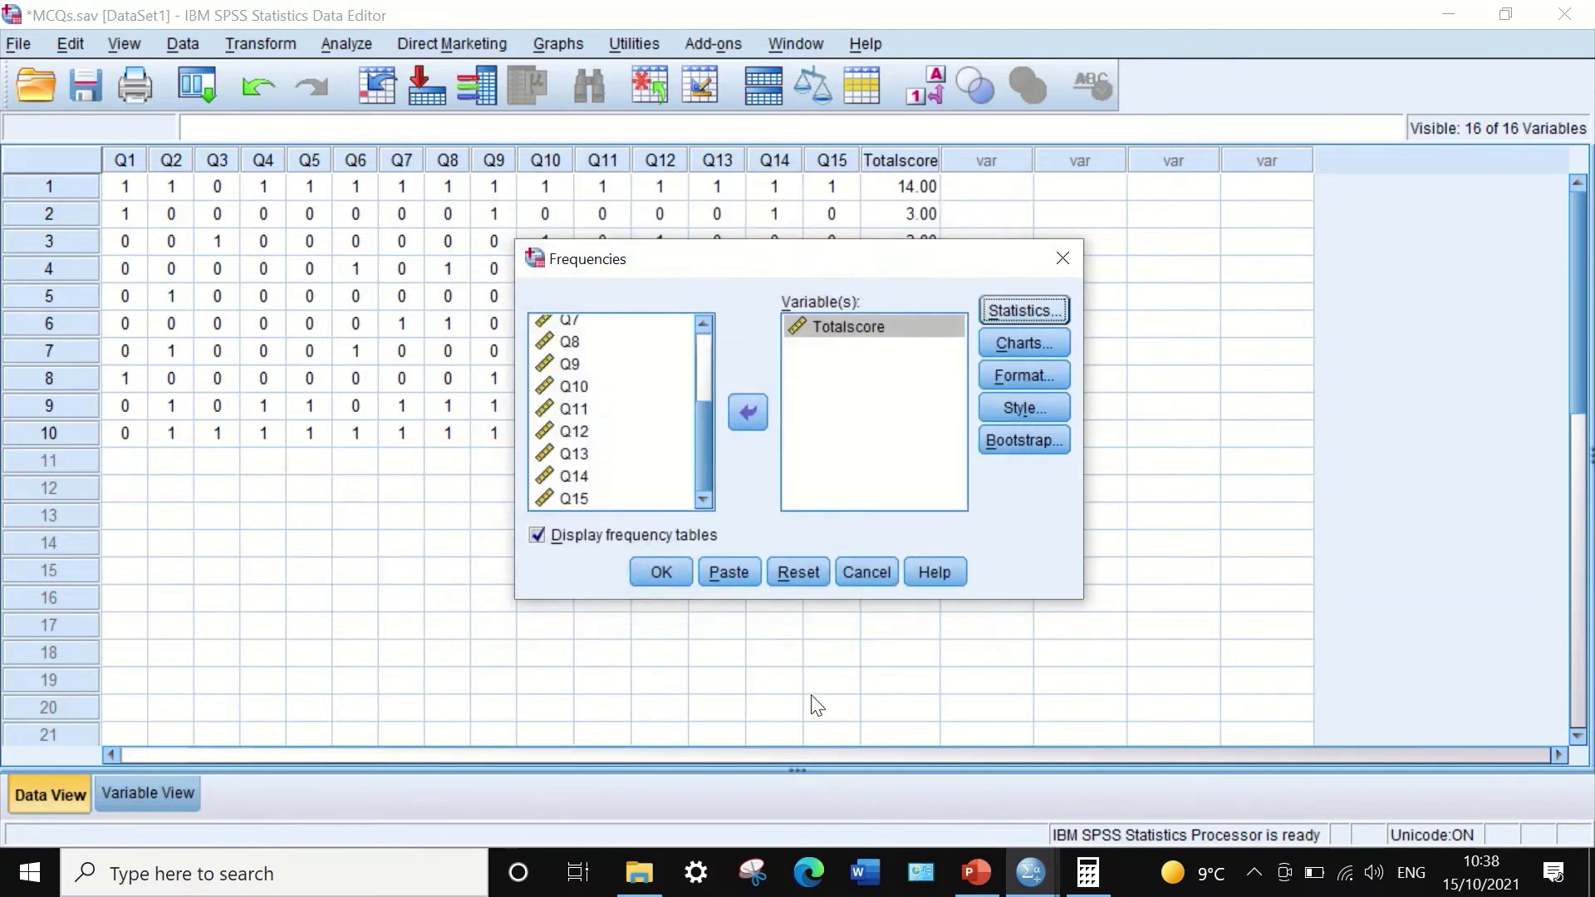
click(661, 574)
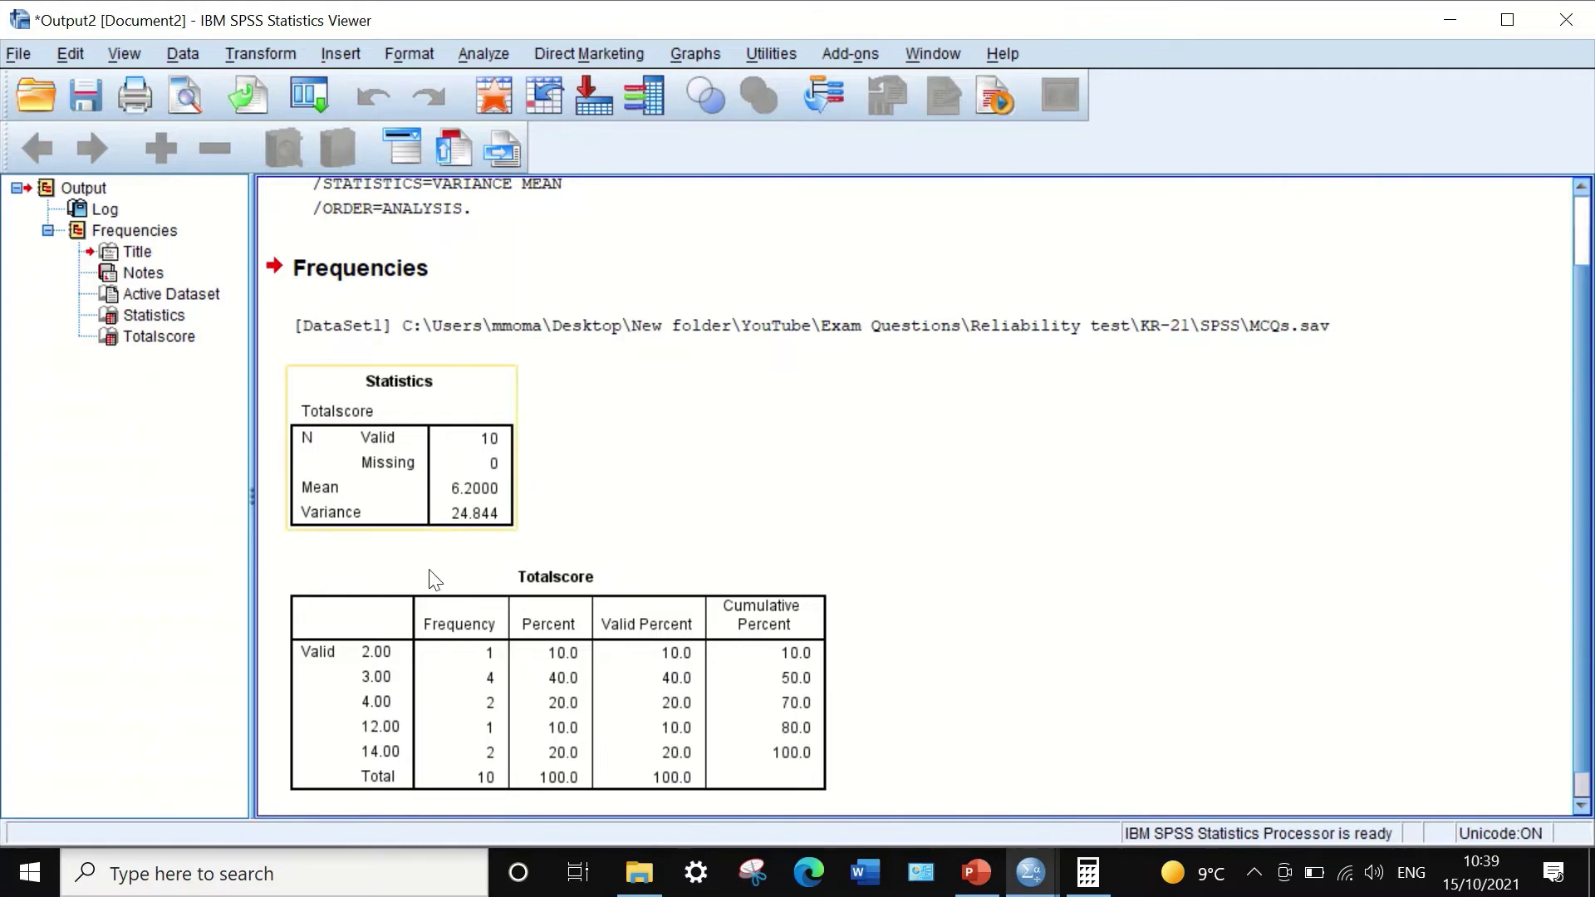
- Bring up slide 86 with the KR-21 formulas in PowerPoint, and copy the Totalscore mean from the Statistics table in the SPSS output
click(976, 872)
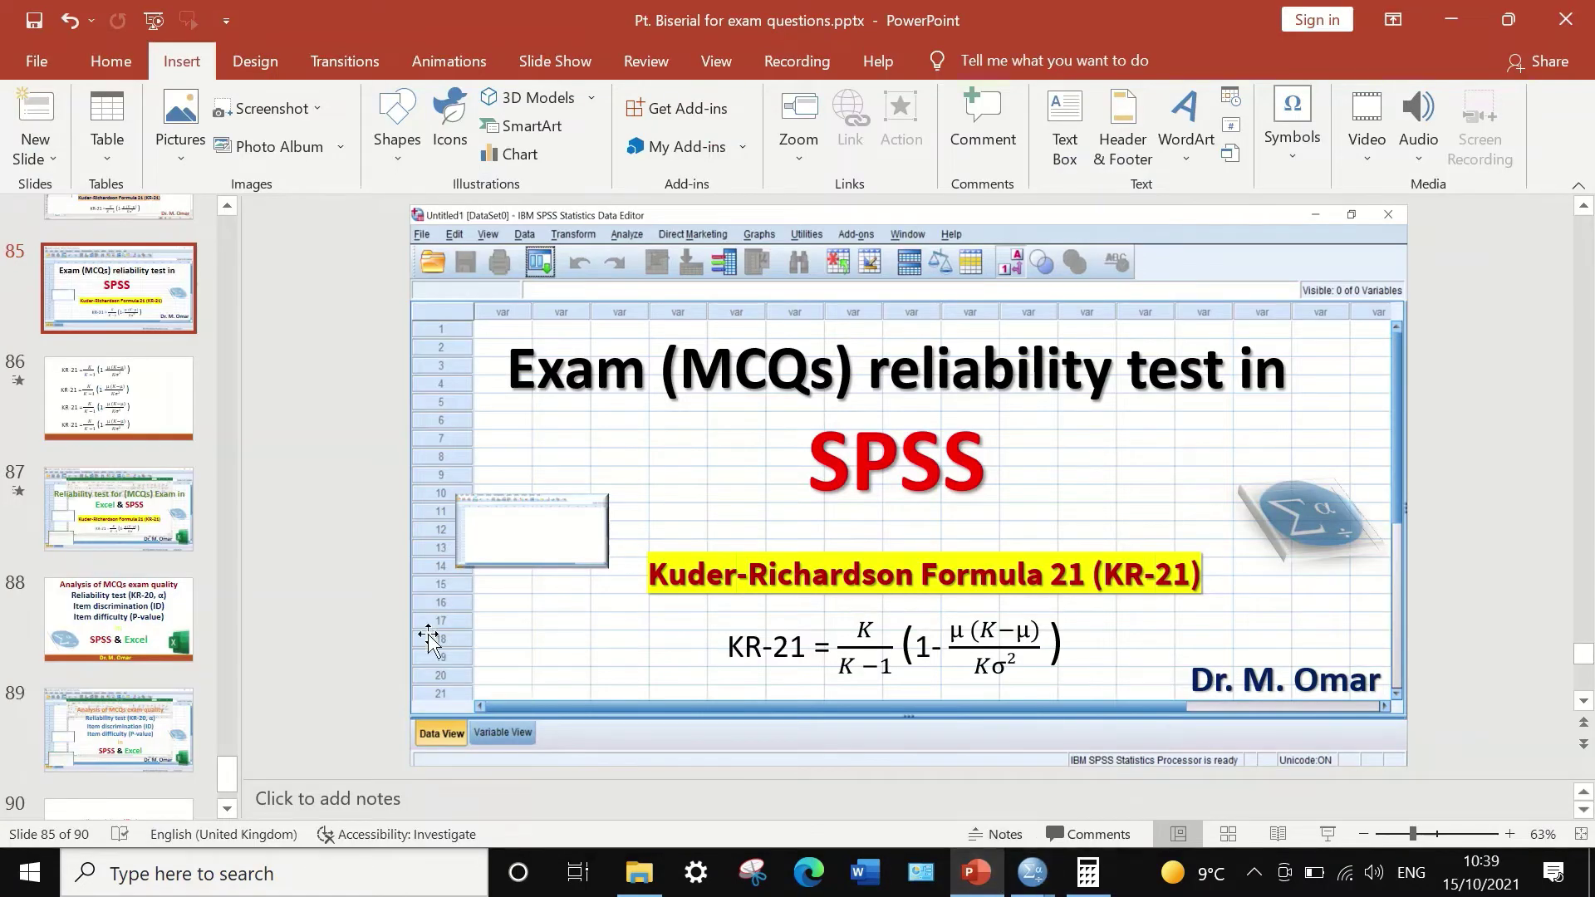
click(124, 415)
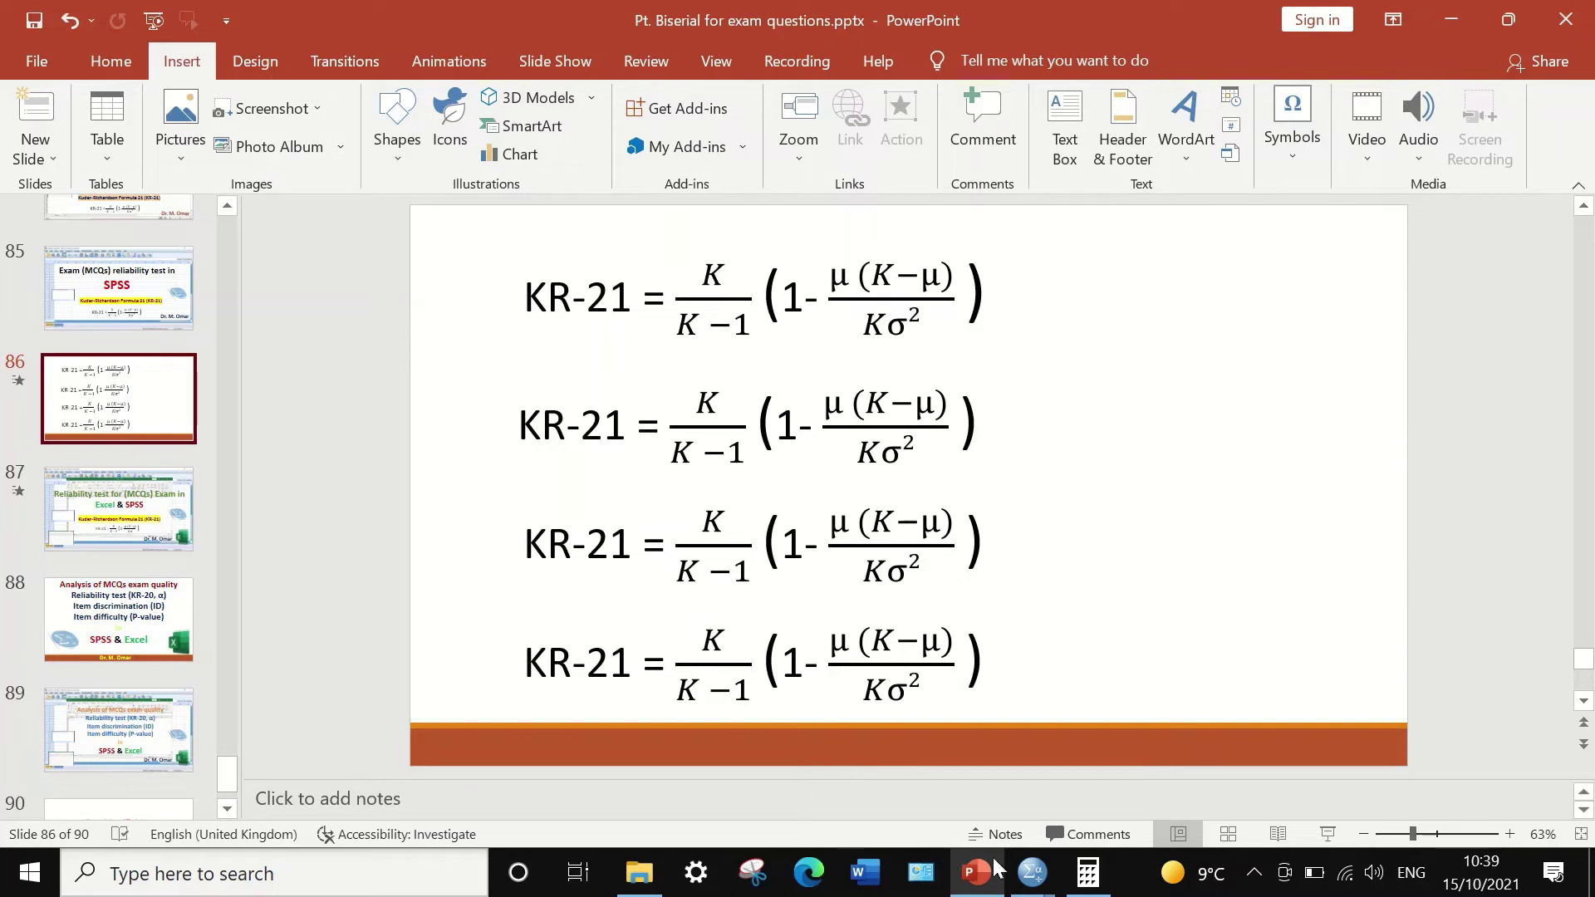
mouse_move(1034, 889)
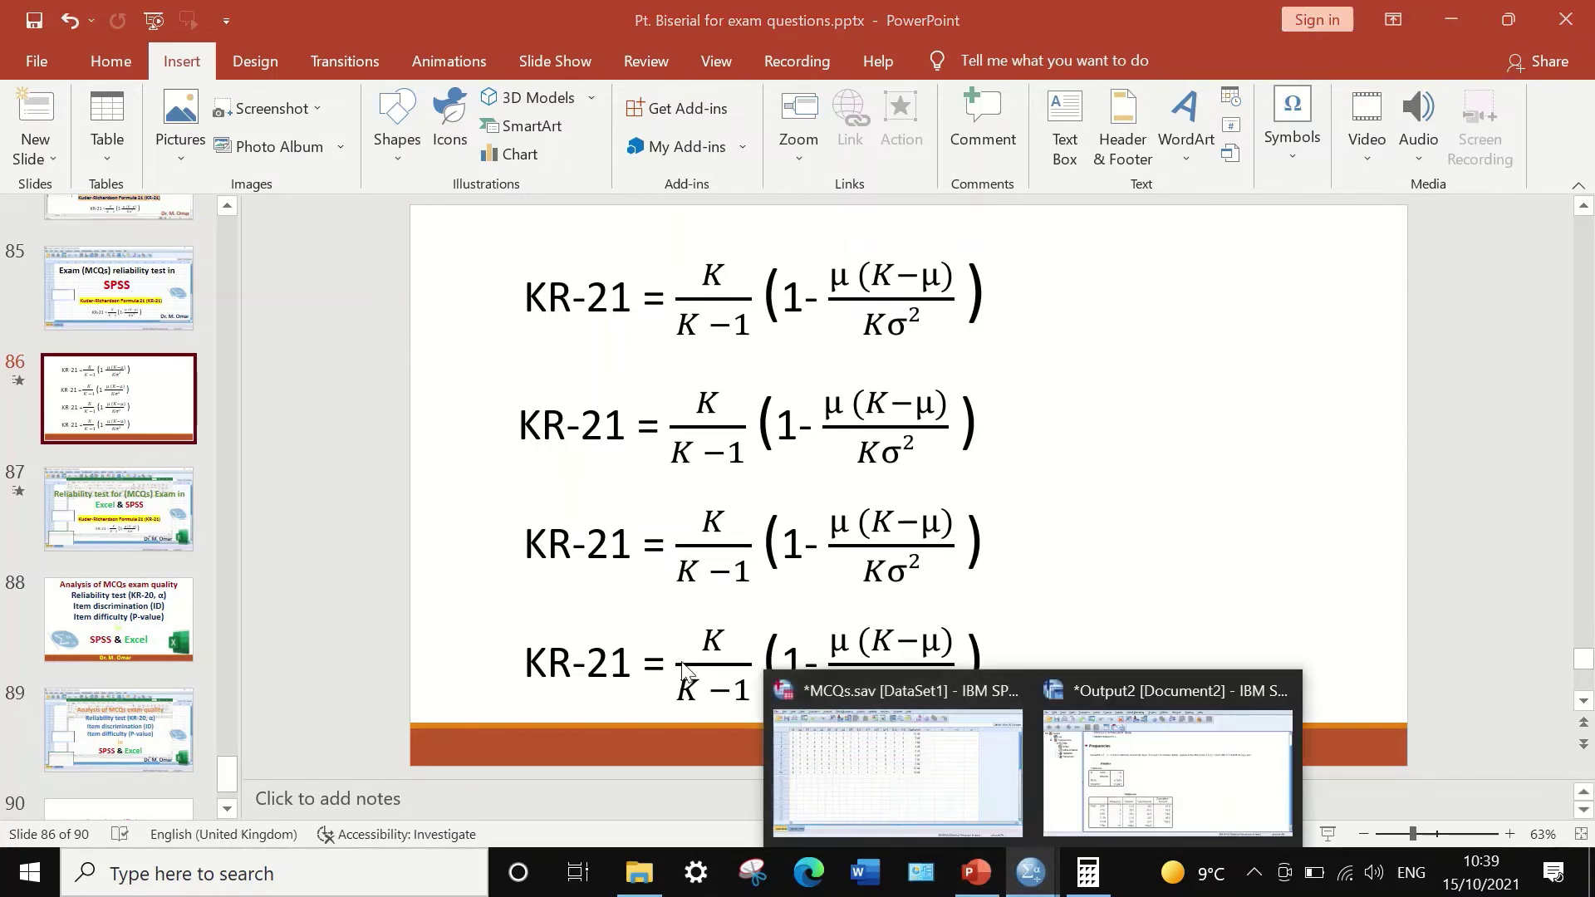
click(1135, 771)
click(462, 495)
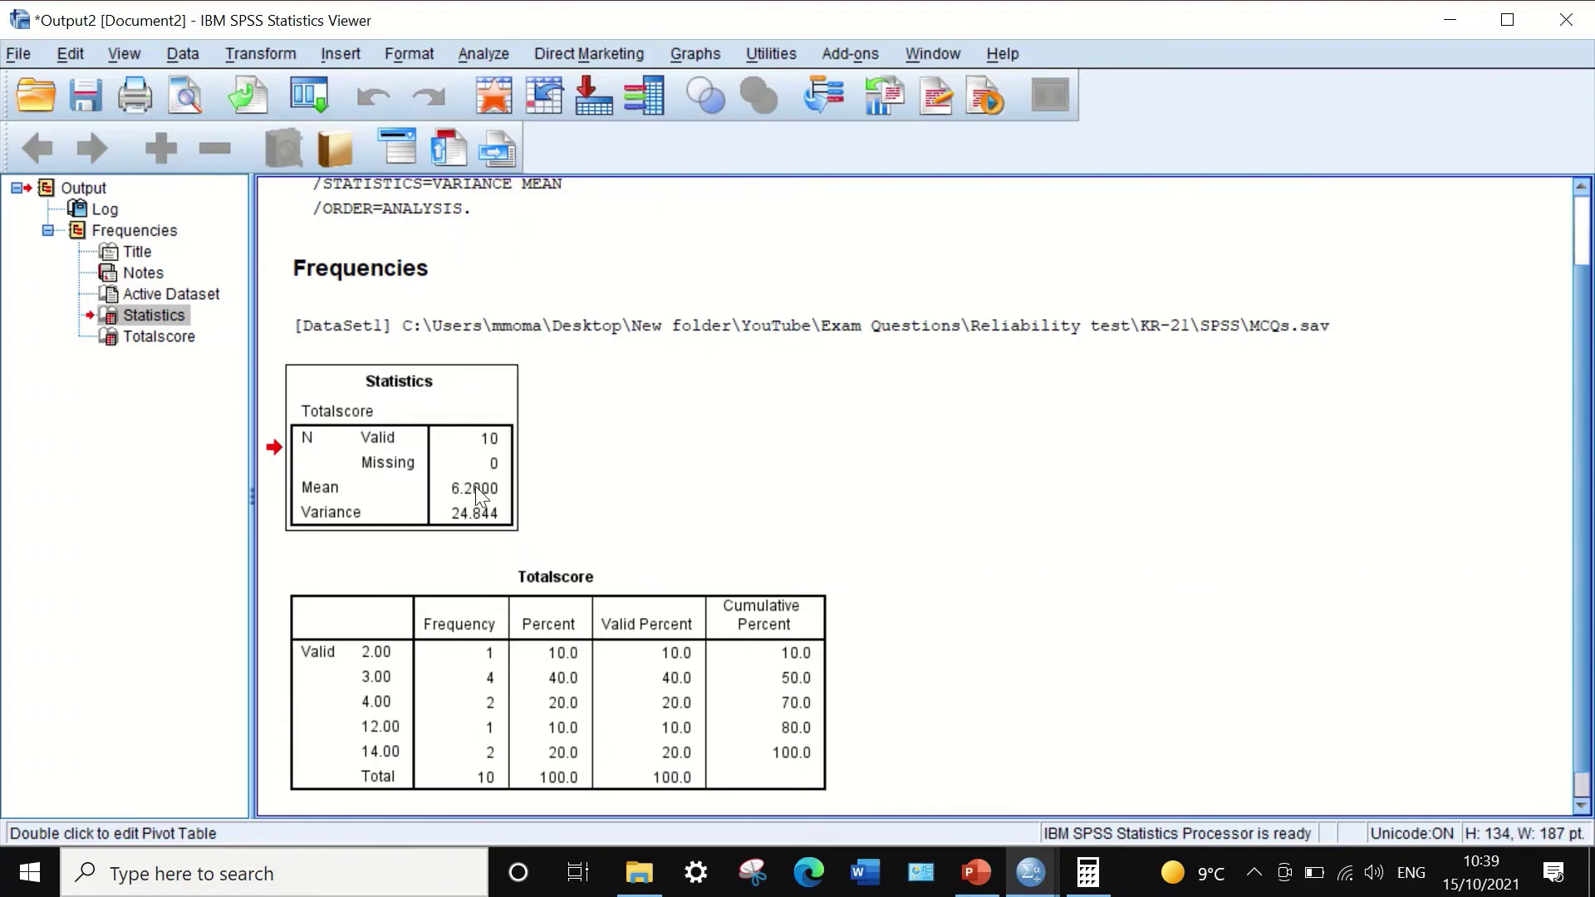
double_click(476, 488)
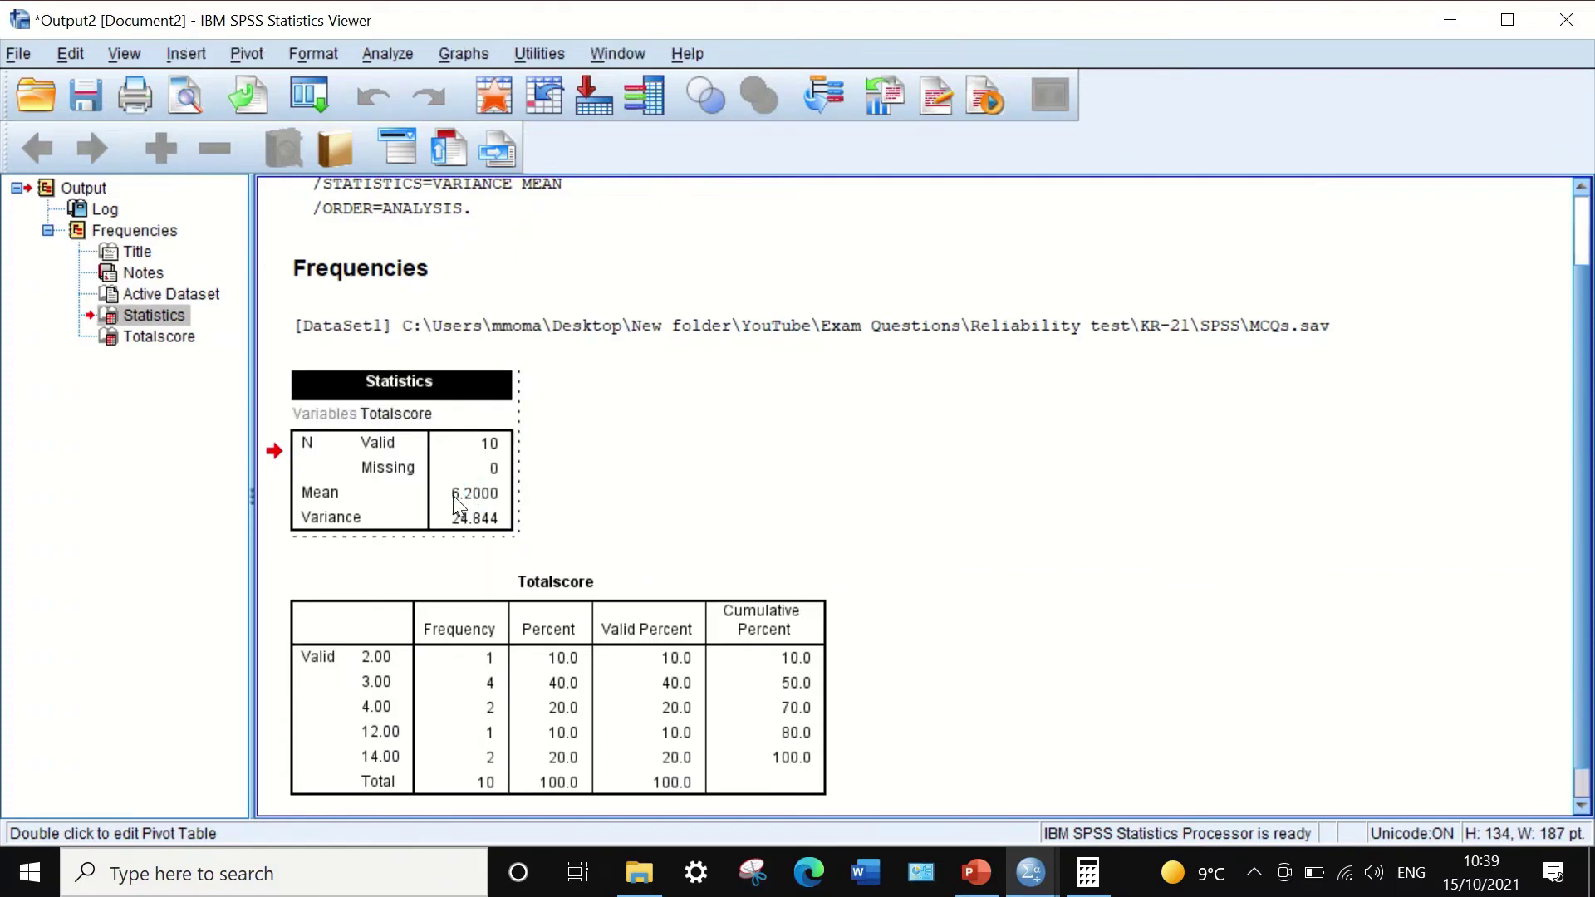
click(448, 499)
right_click(462, 498)
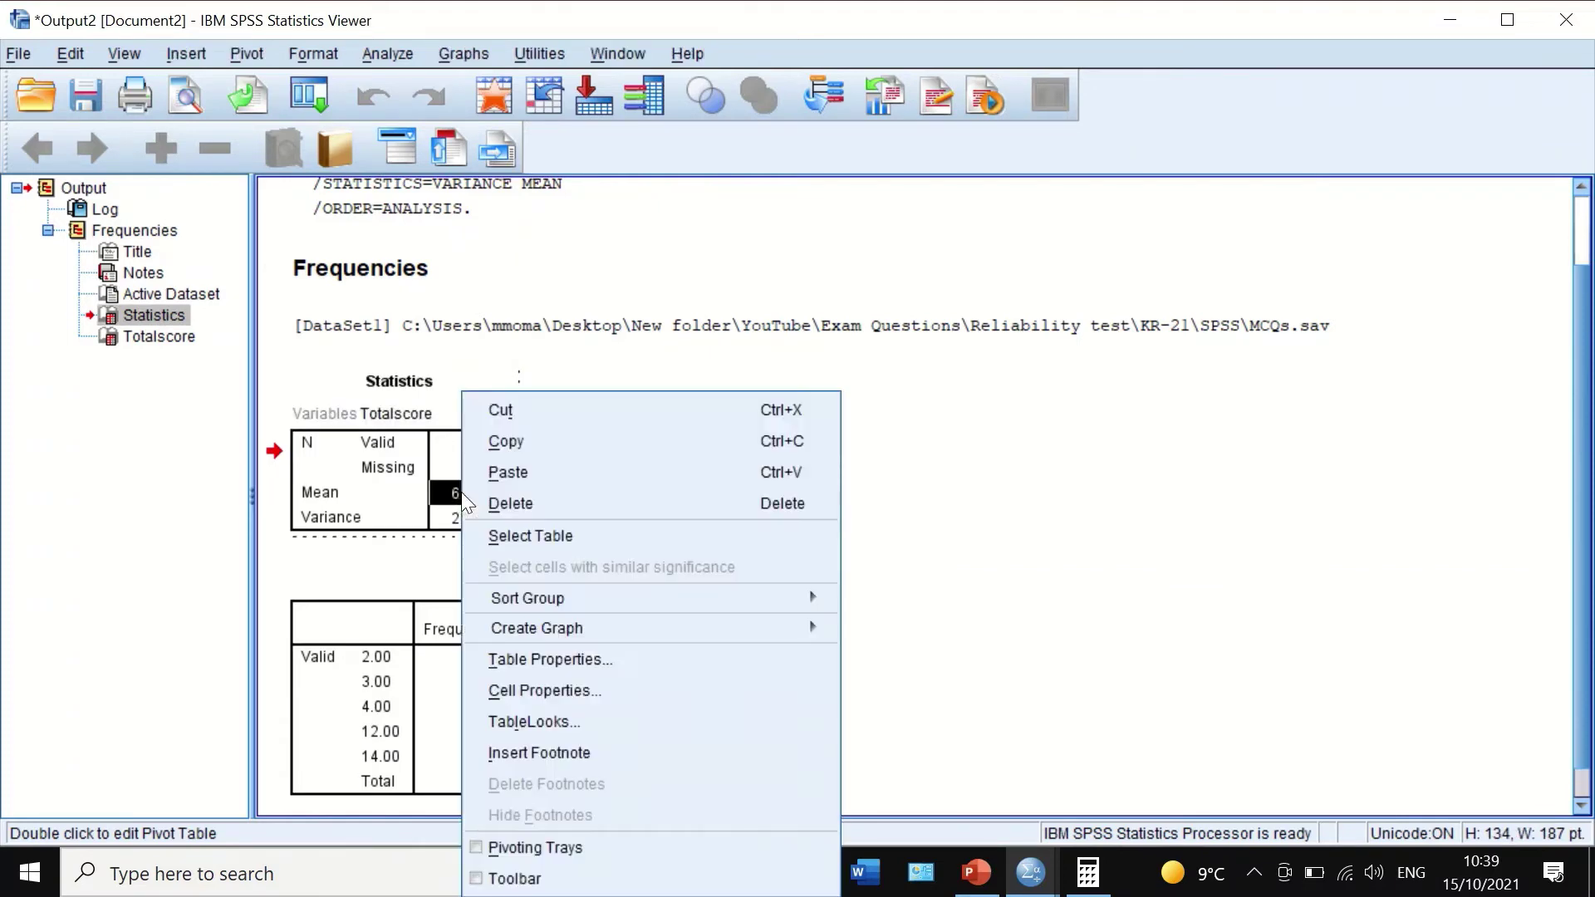
click(507, 448)
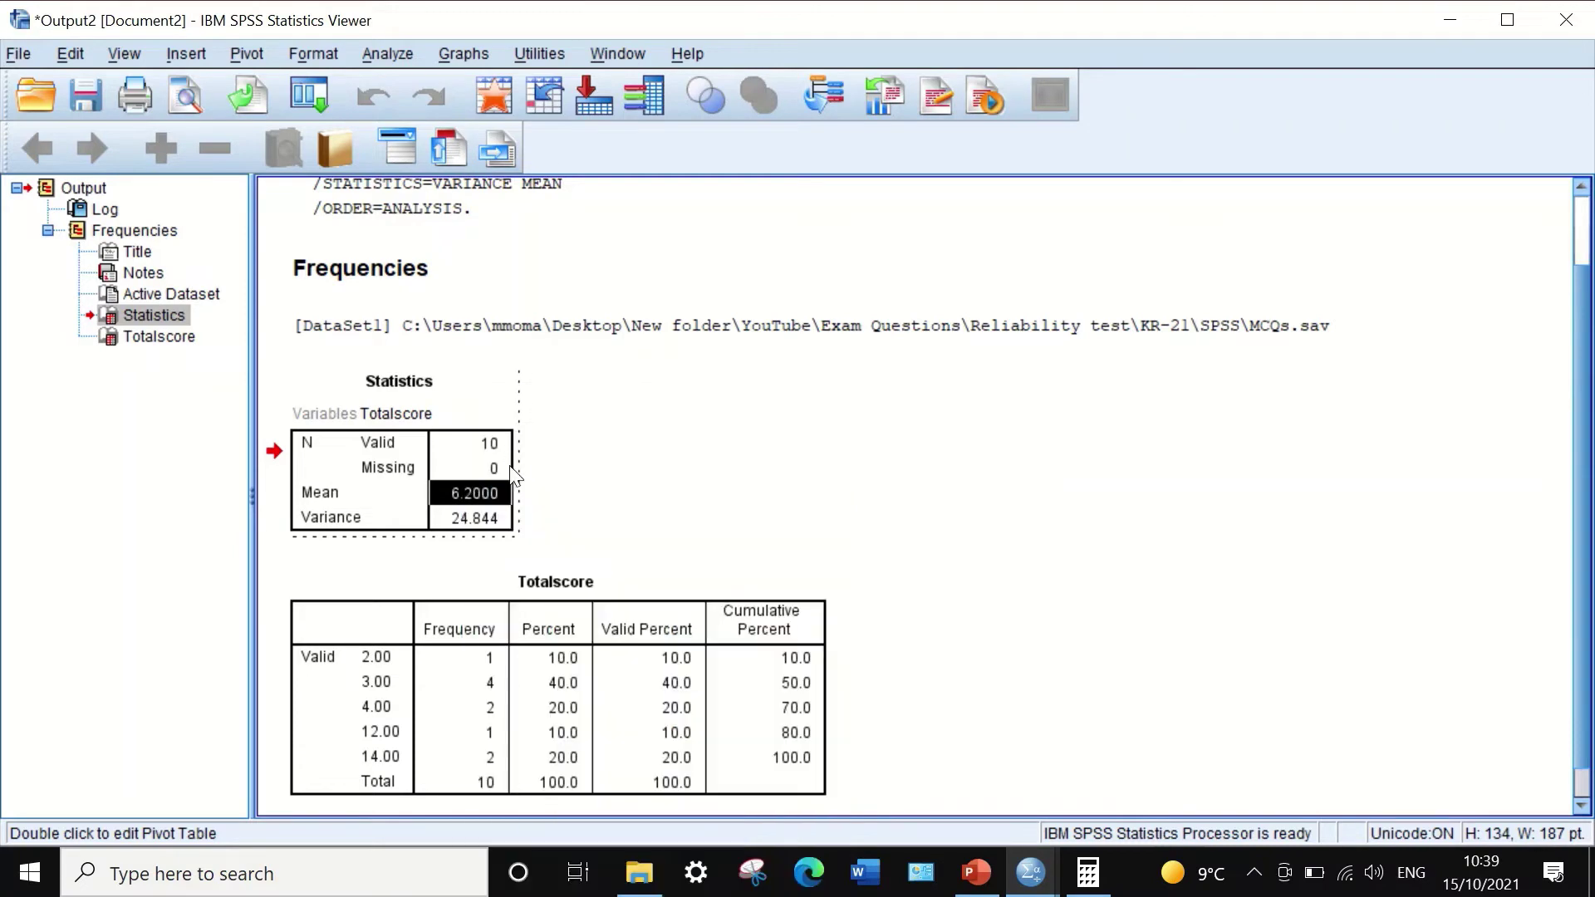
- Switch to PowerPoint and replace the first μ in the numerator of the second KR-21 formula with the copied mean
click(976, 873)
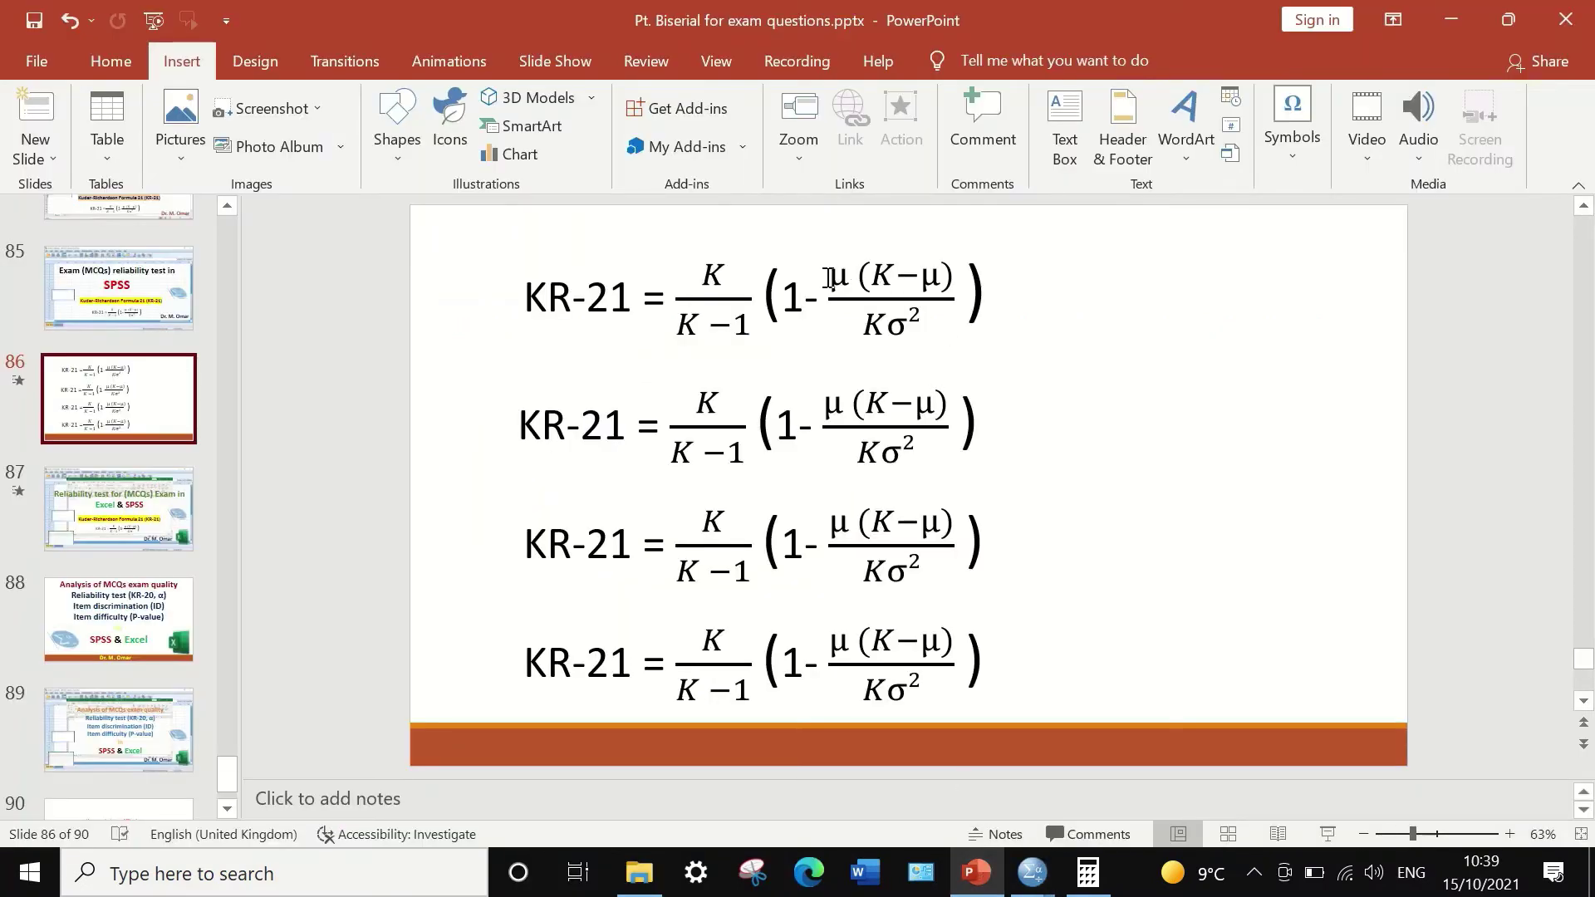
double_click(833, 404)
right_click(834, 407)
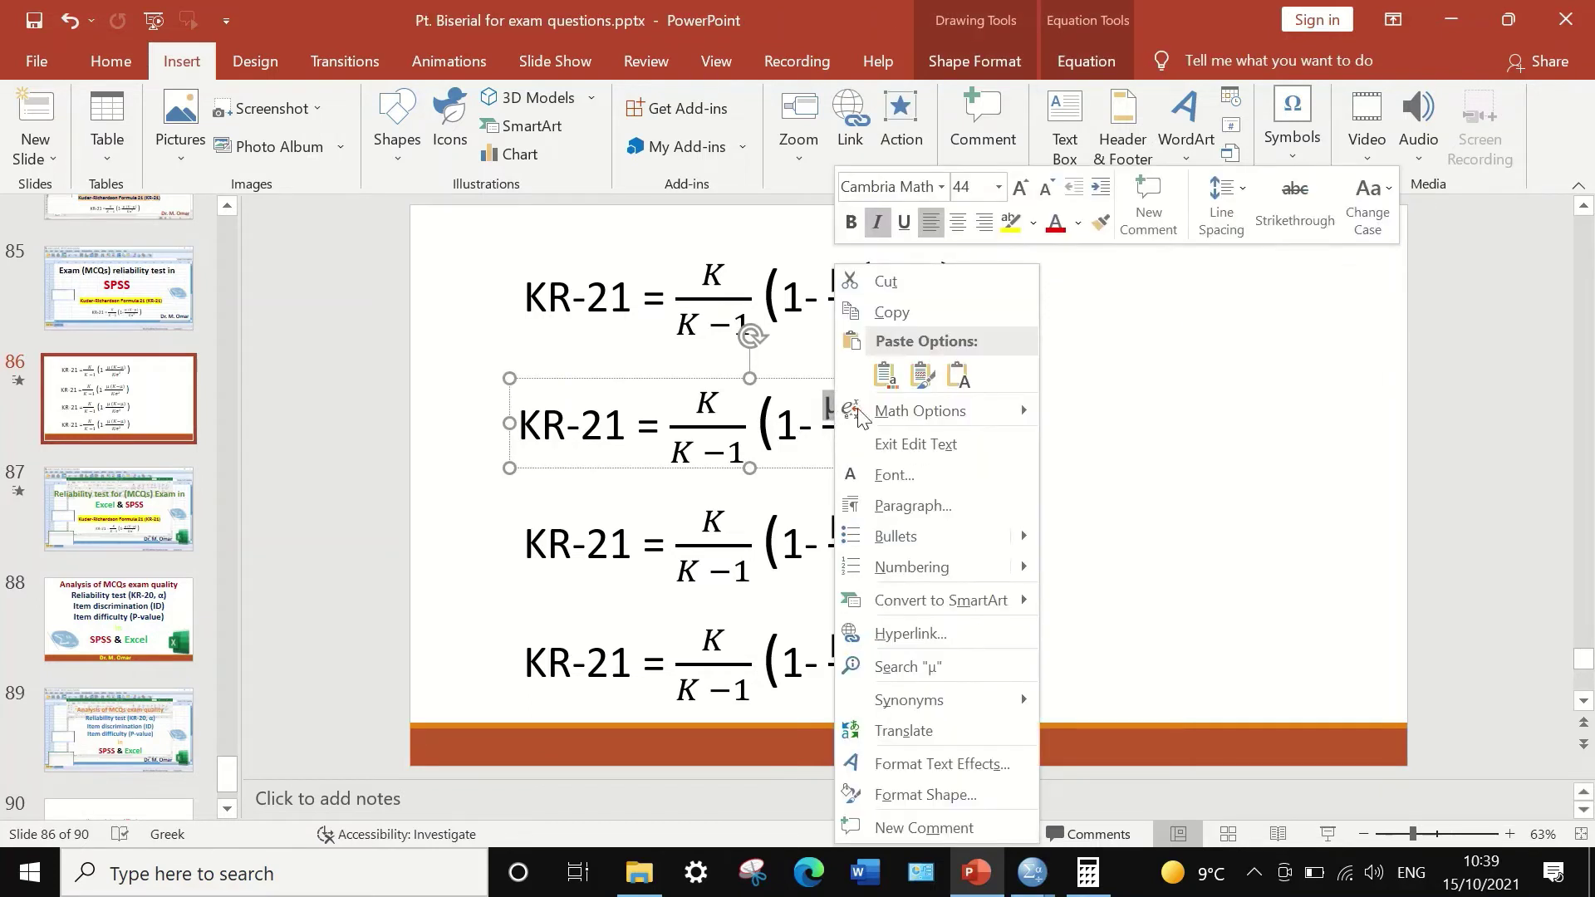